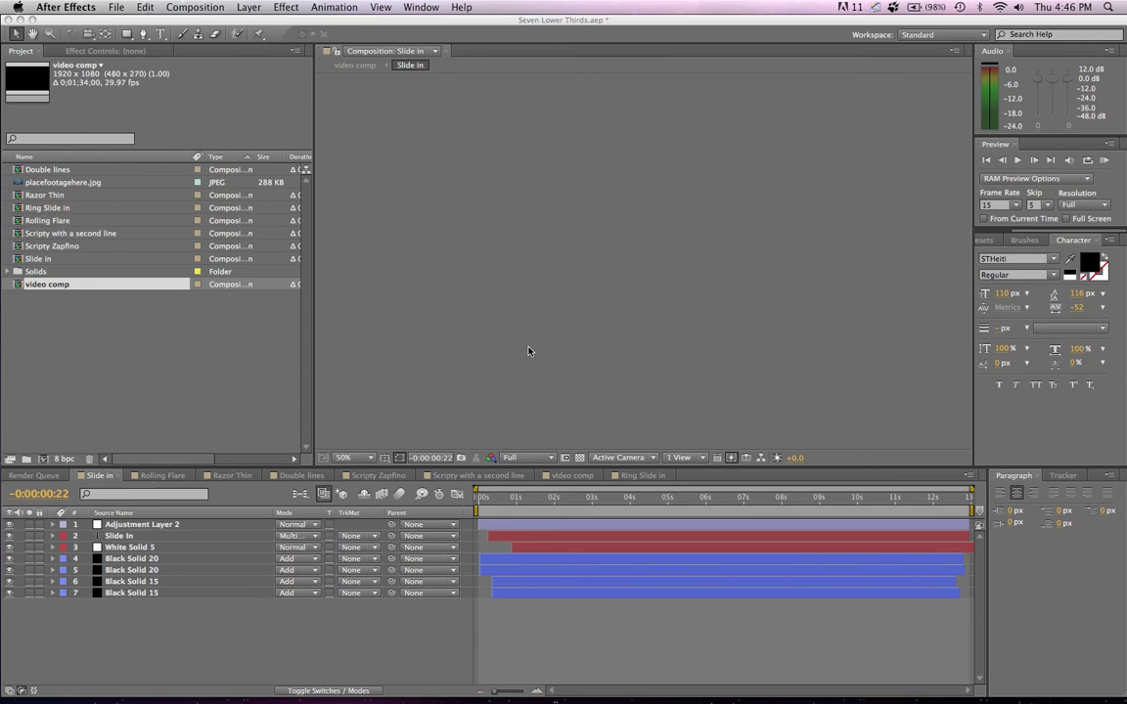
# Browse the composition tabs and preview the Double lines title at 0;00;02;19.
pyautogui.click(382, 475)
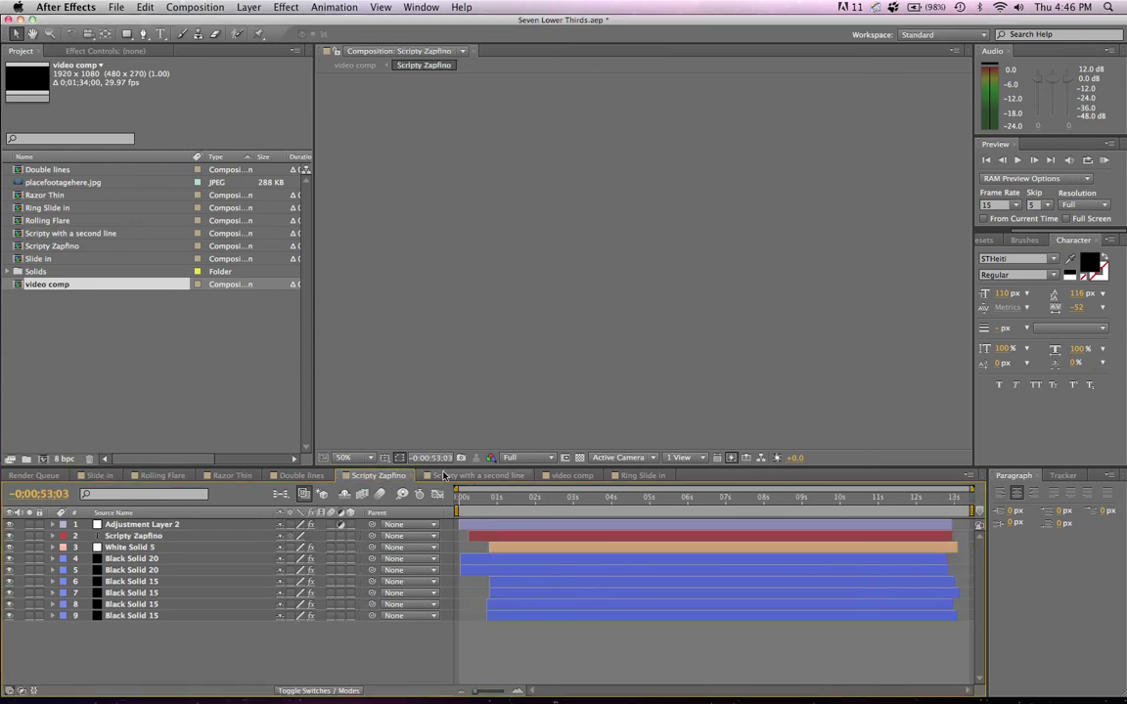
pyautogui.click(443, 476)
pyautogui.moveTo(492, 501); pyautogui.dragTo(546, 517)
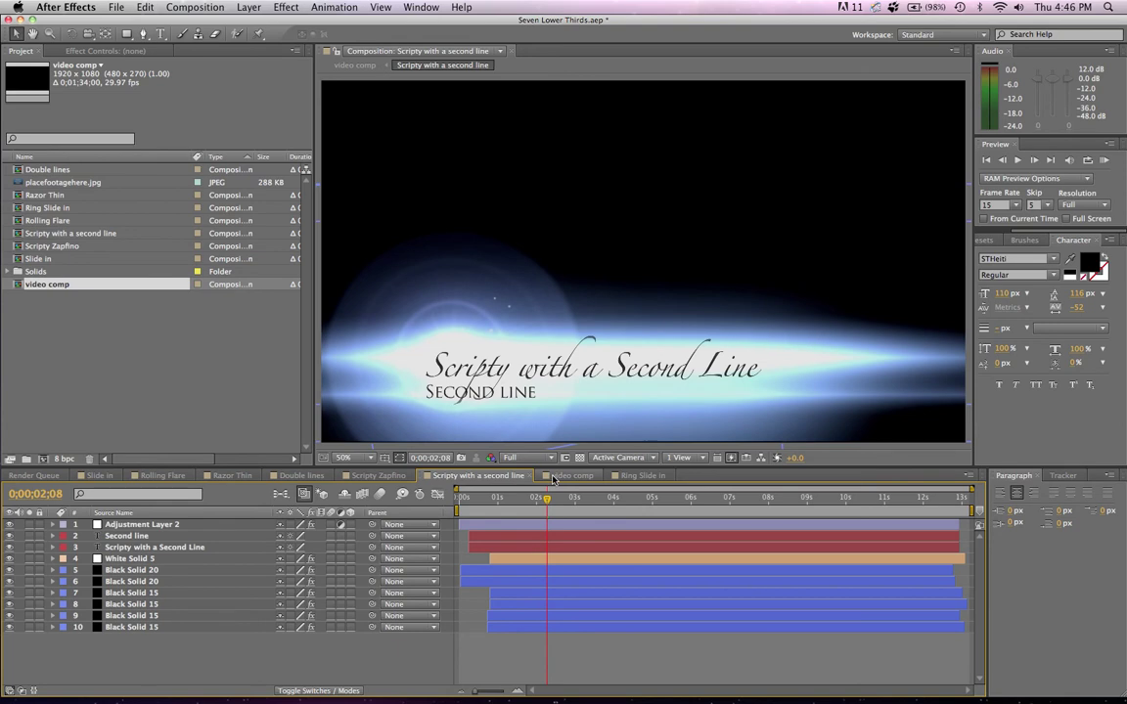
pyautogui.click(572, 475)
pyautogui.click(305, 476)
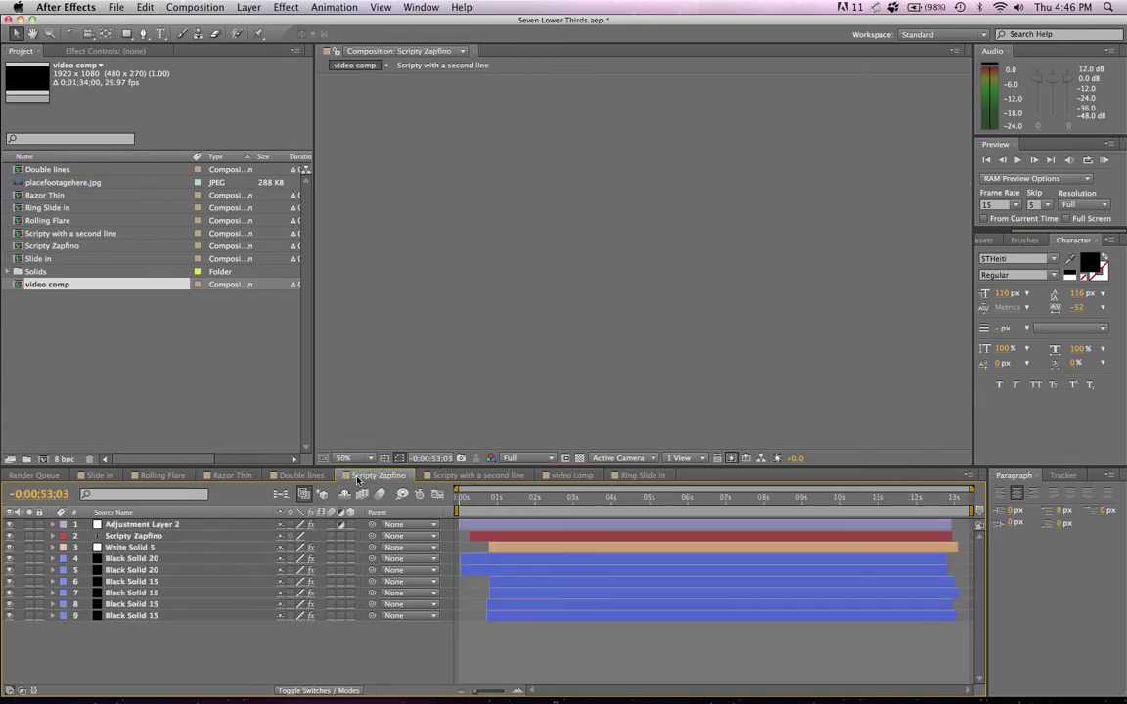
pyautogui.click(560, 499)
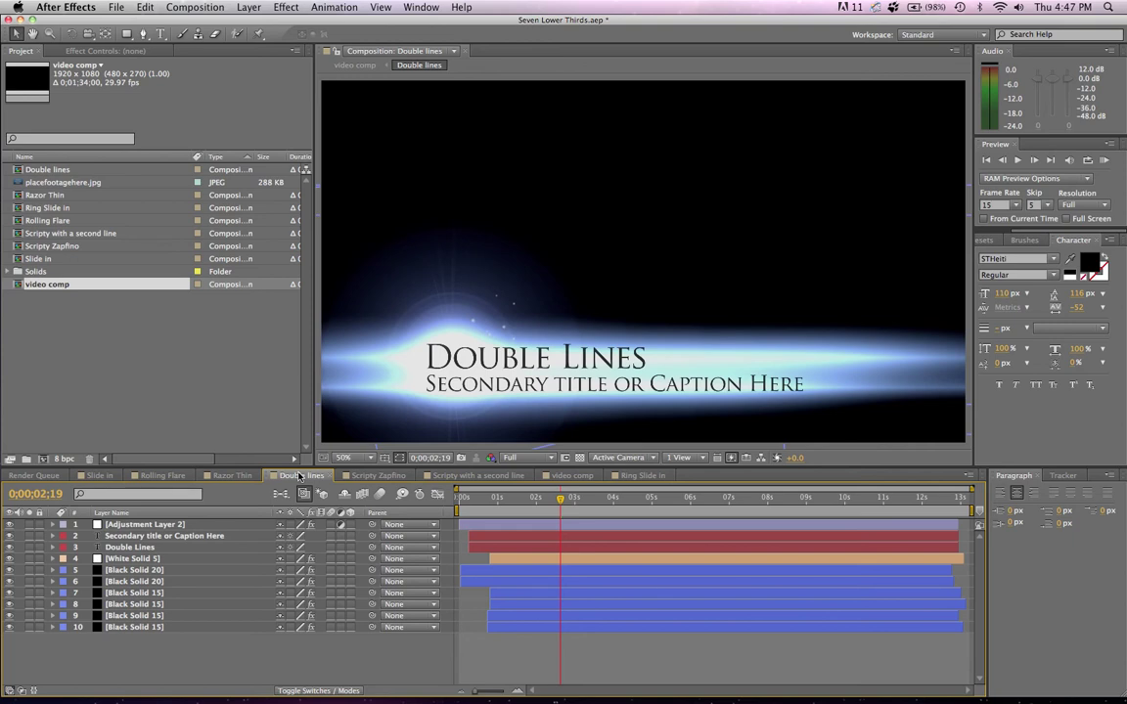
# Replace the Double lines secondary caption text with 'October 23rd'.
pyautogui.moveTo(550, 498); pyautogui.dragTo(539, 460)
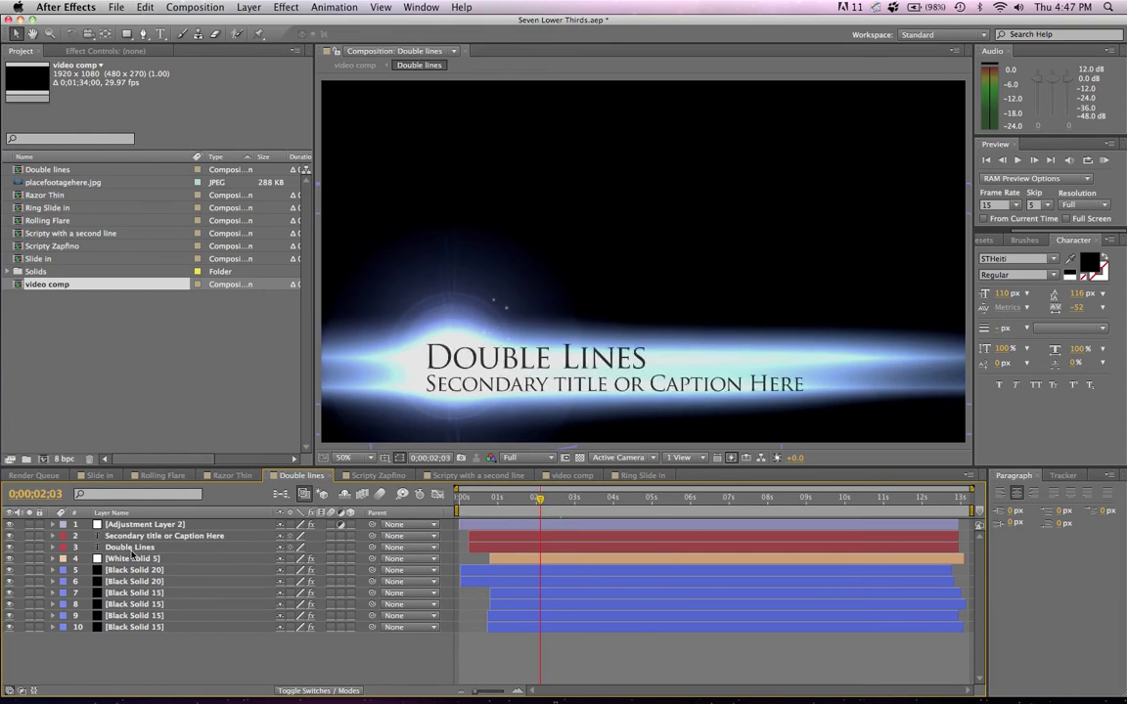
pyautogui.doubleClick(131, 537)
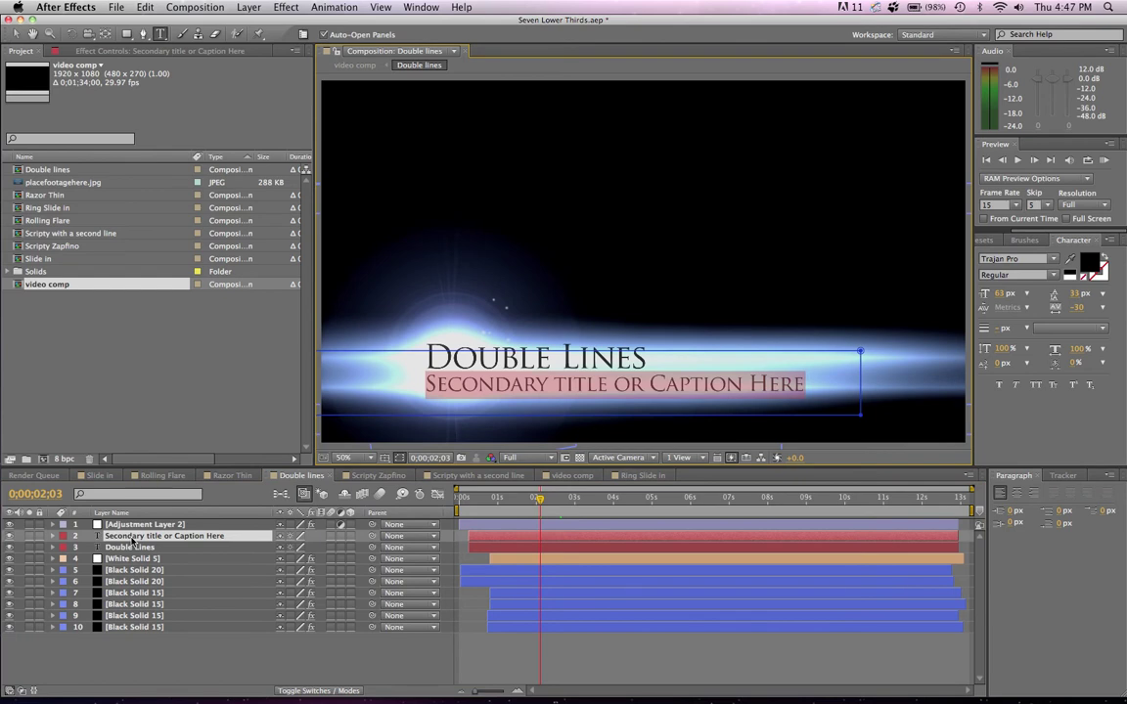
pyautogui.write('O')
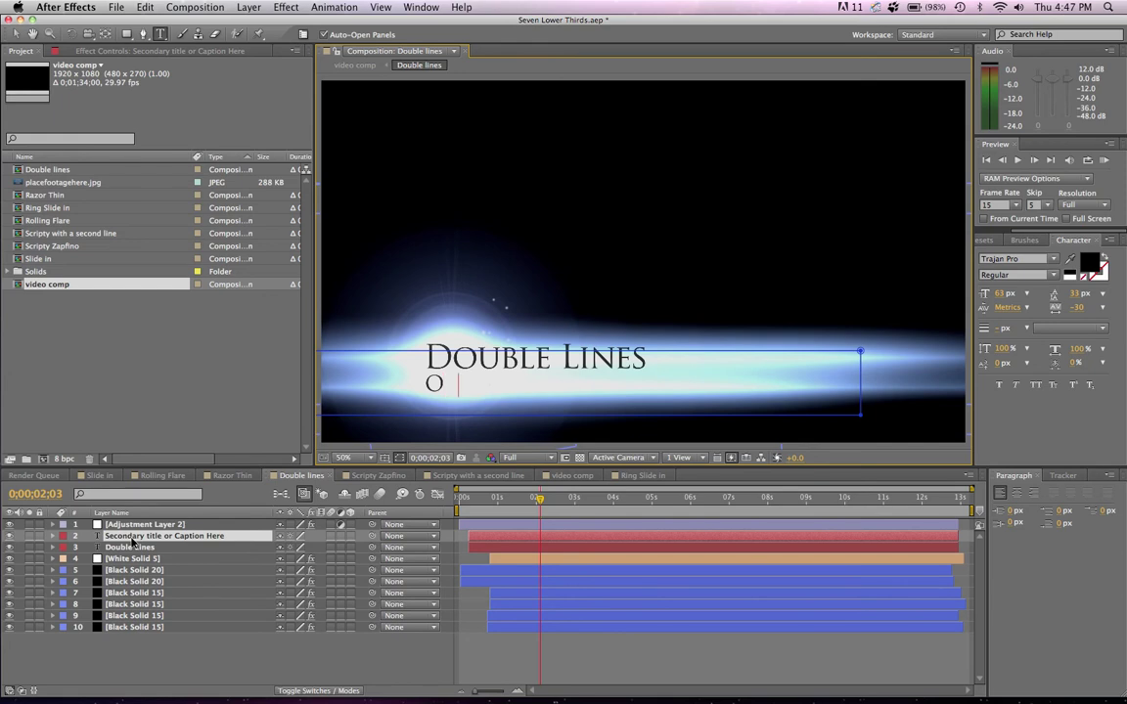
pyautogui.write(' cto')
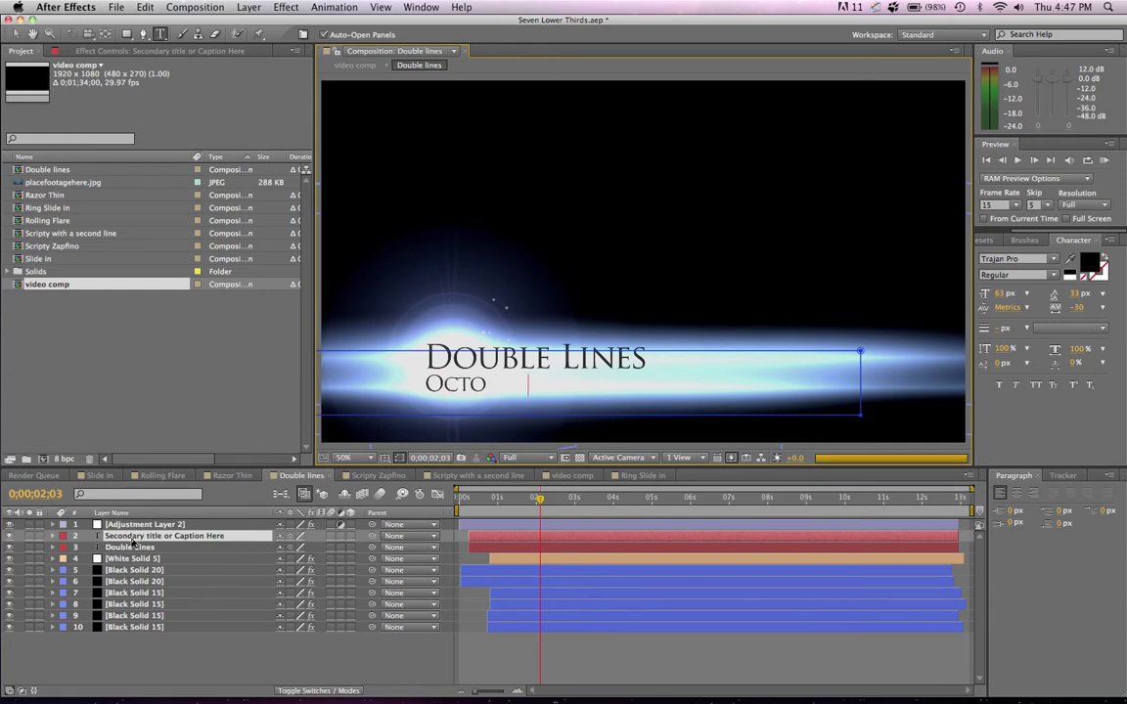
pyautogui.write('ber 23rd')
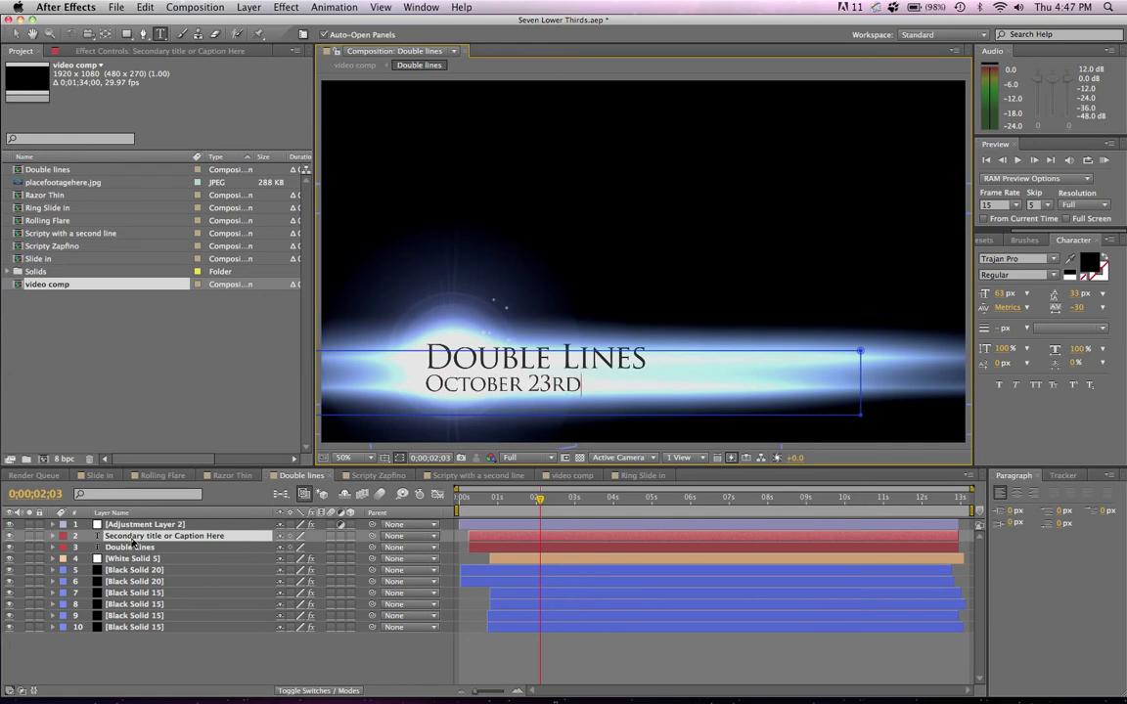
# Replace the 'Double Lines' main title text with 'Church Together 2011' and commit it.
pyautogui.doubleClick(137, 548)
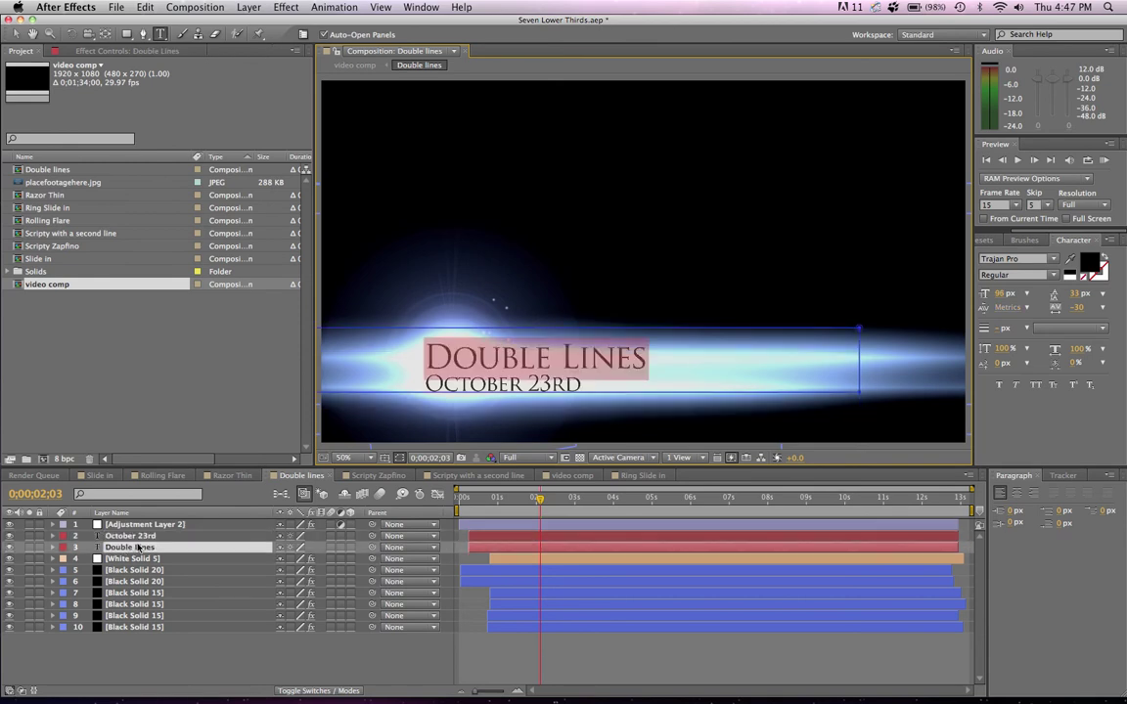
pyautogui.press('Escape')
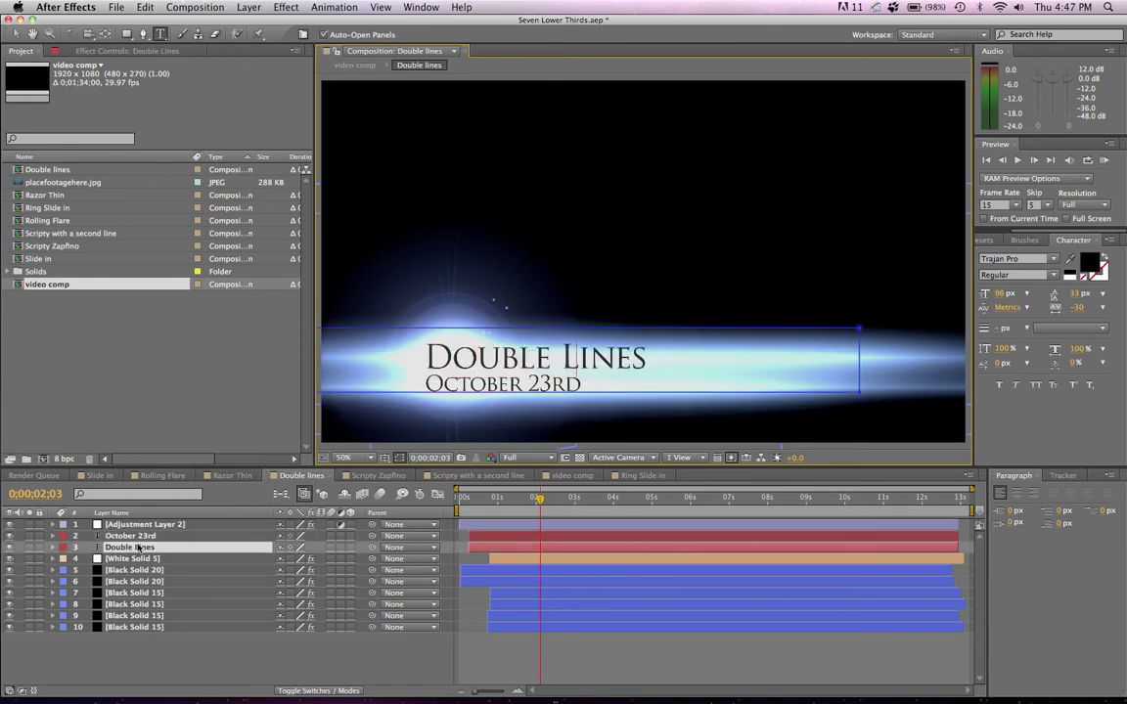
pyautogui.write('Church Together')
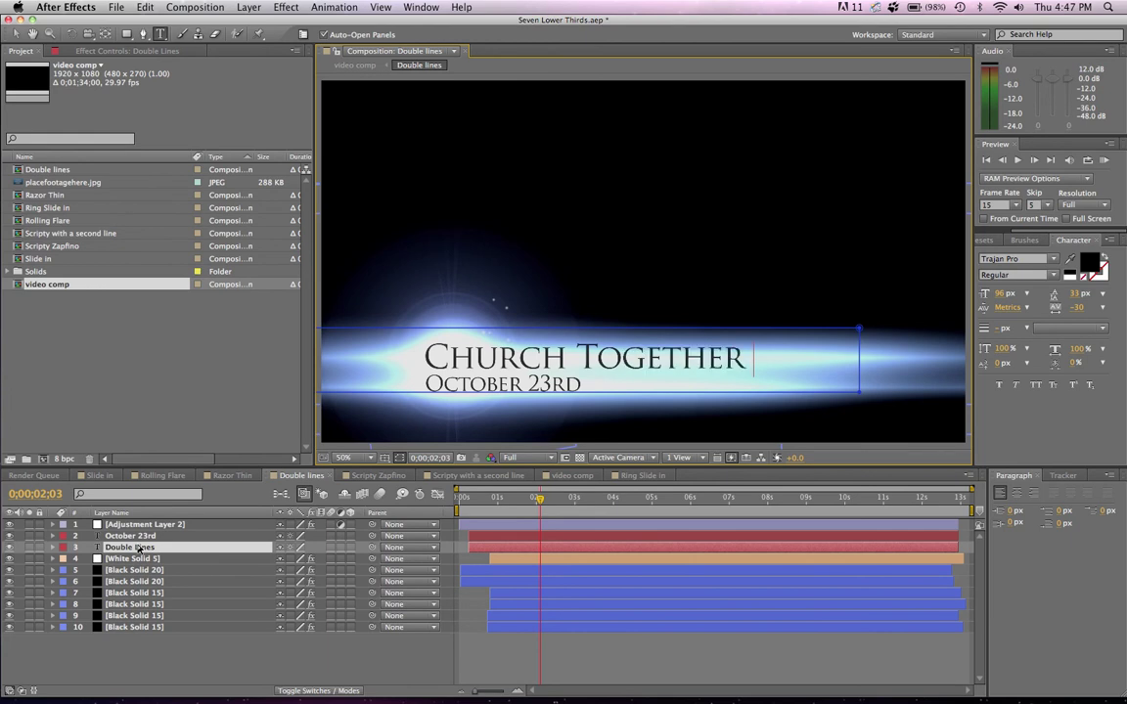
pyautogui.write(' 2011')
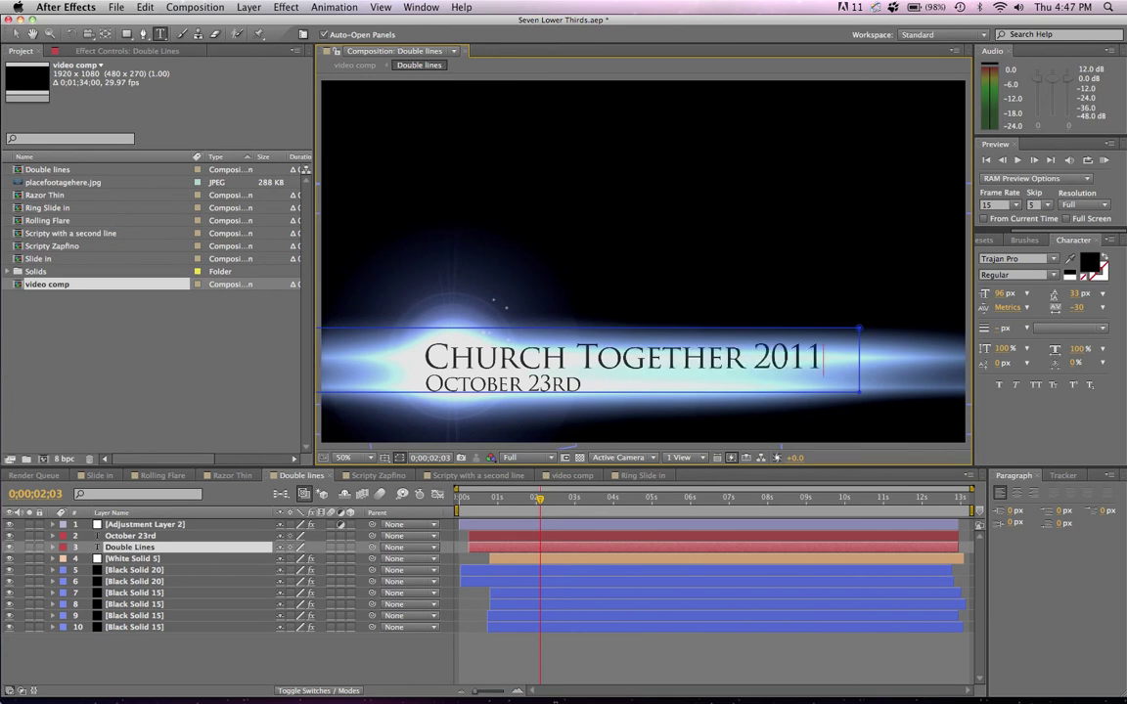
pyautogui.click(264, 655)
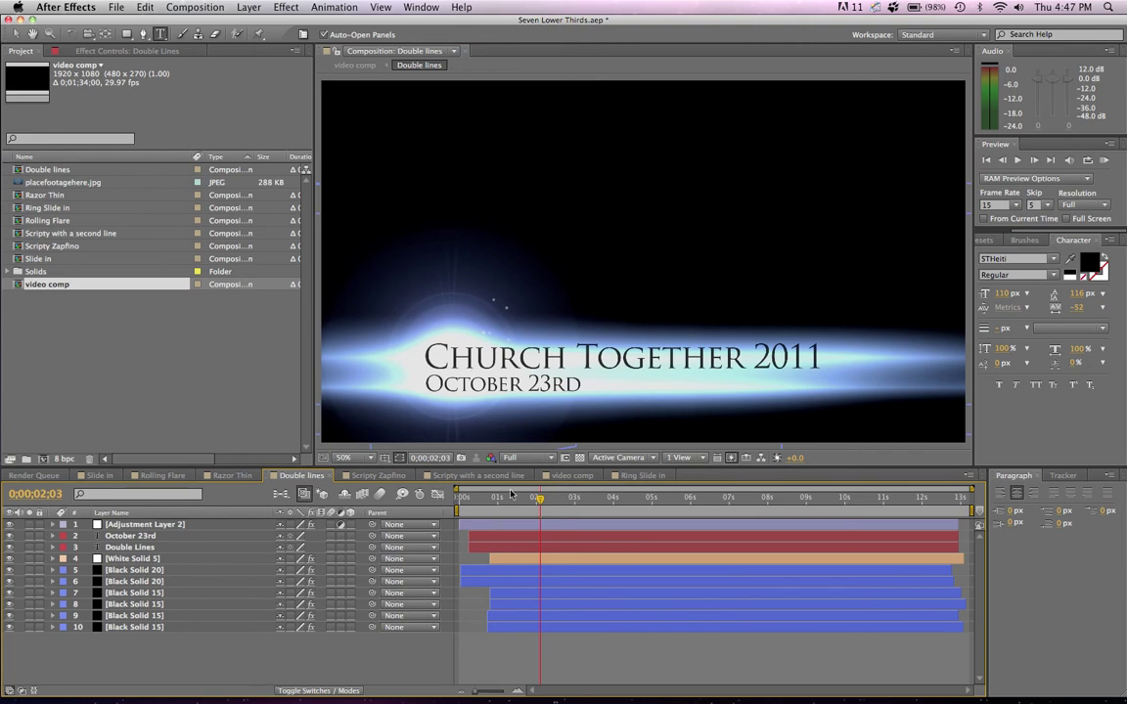
# Queue Double lines for rendering with Composition > Make Movie and open its output settings.
pyautogui.click(201, 5)
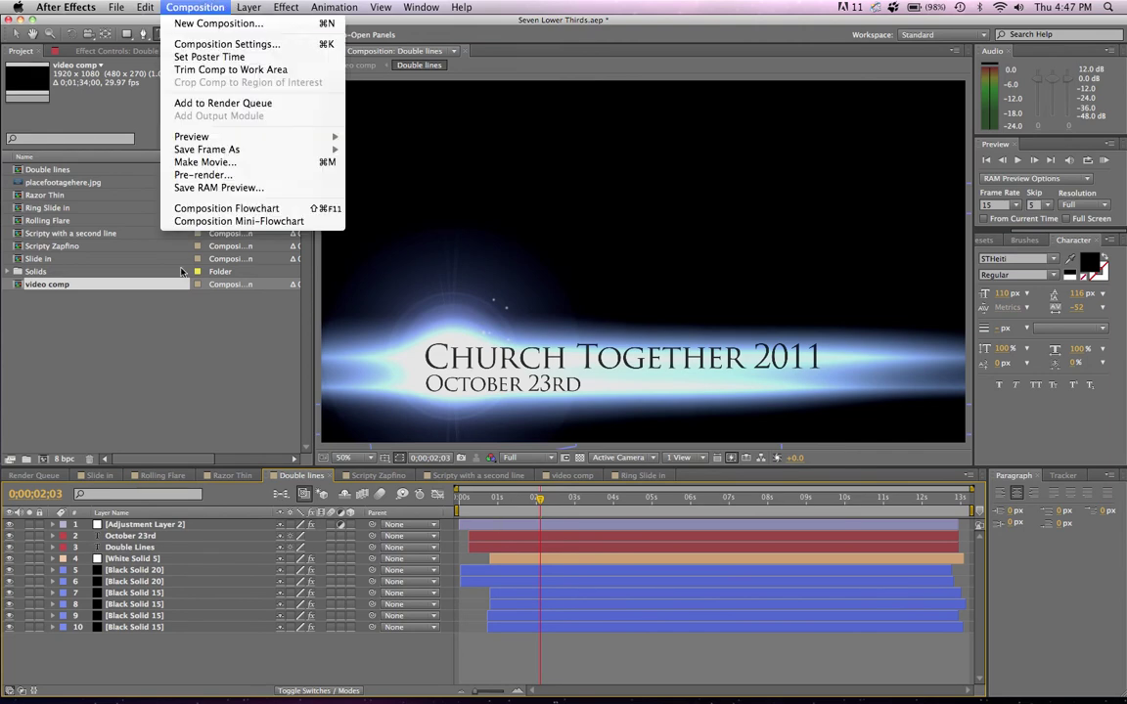
pyautogui.click(219, 163)
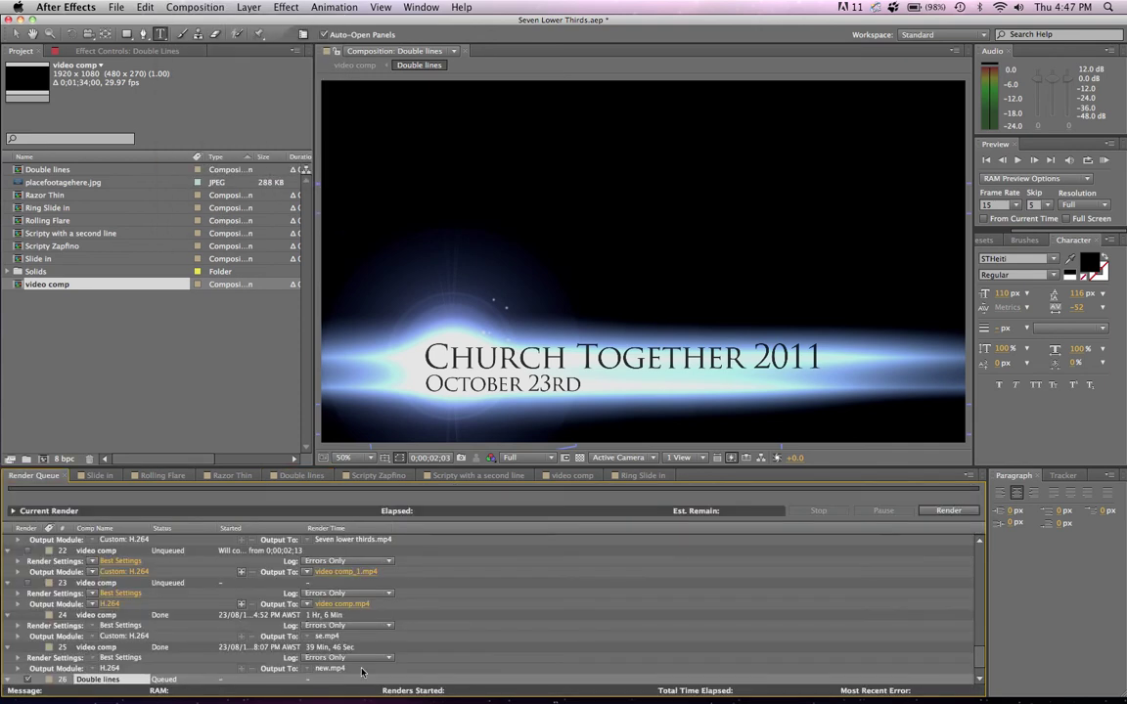
pyautogui.scroll(-1, 228, 622)
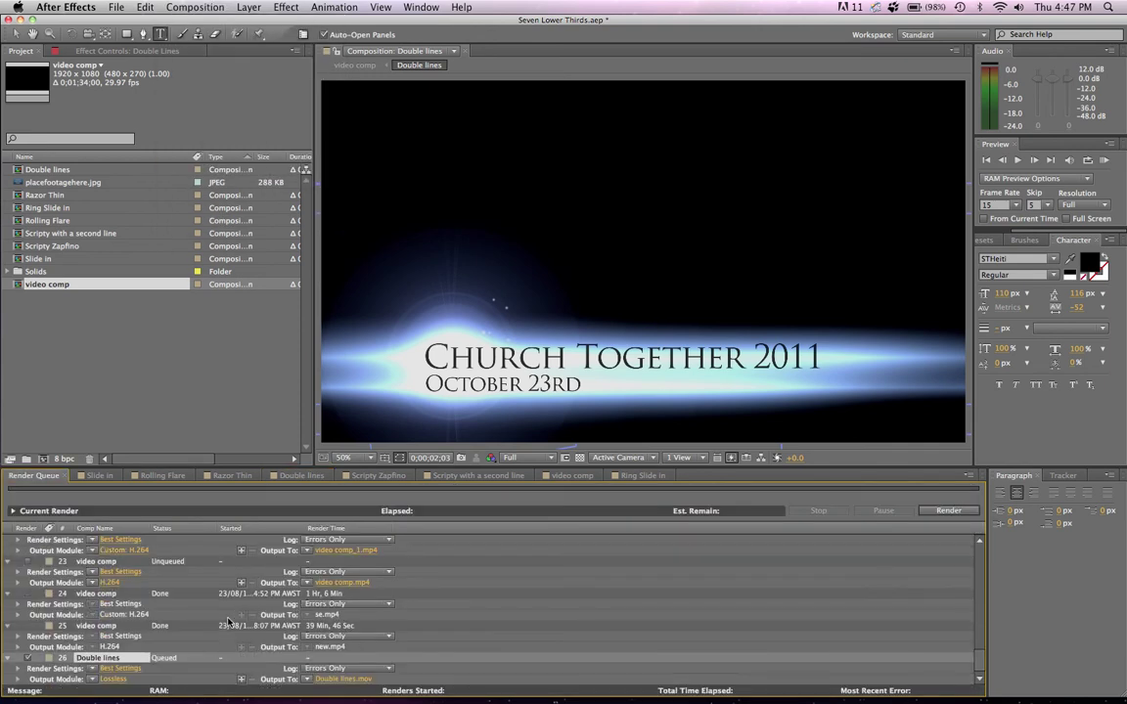
pyautogui.click(111, 679)
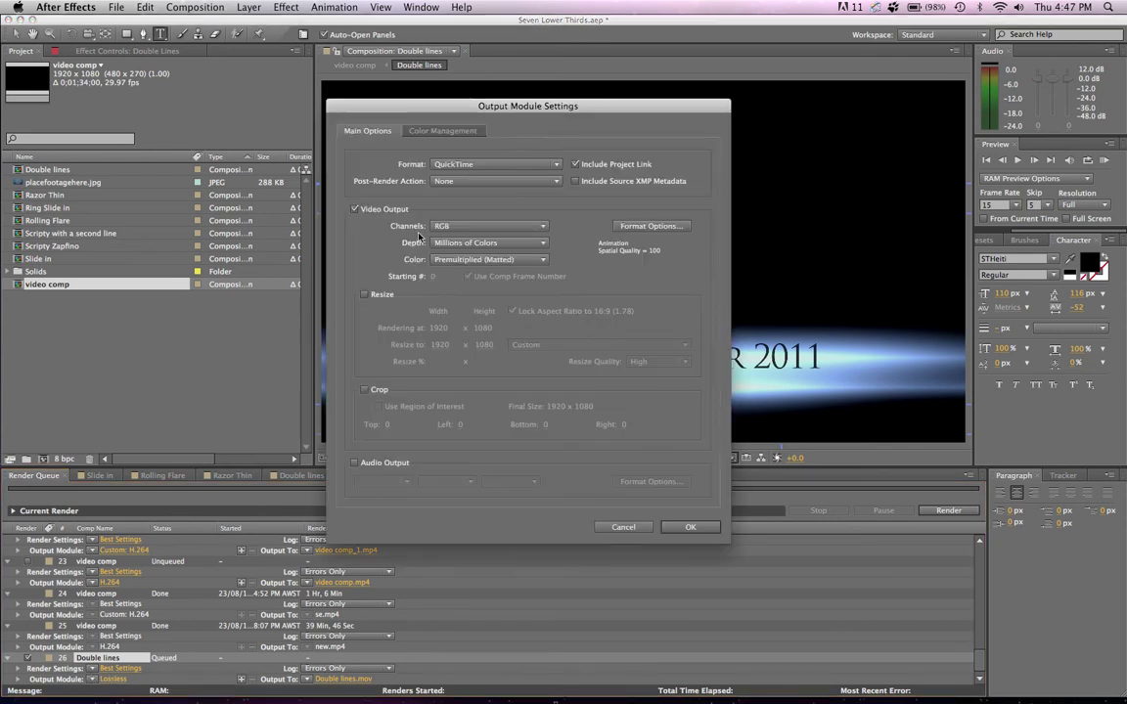
# Switch the Double lines output module format from lossless QuickTime to H.264.
pyautogui.click(504, 168)
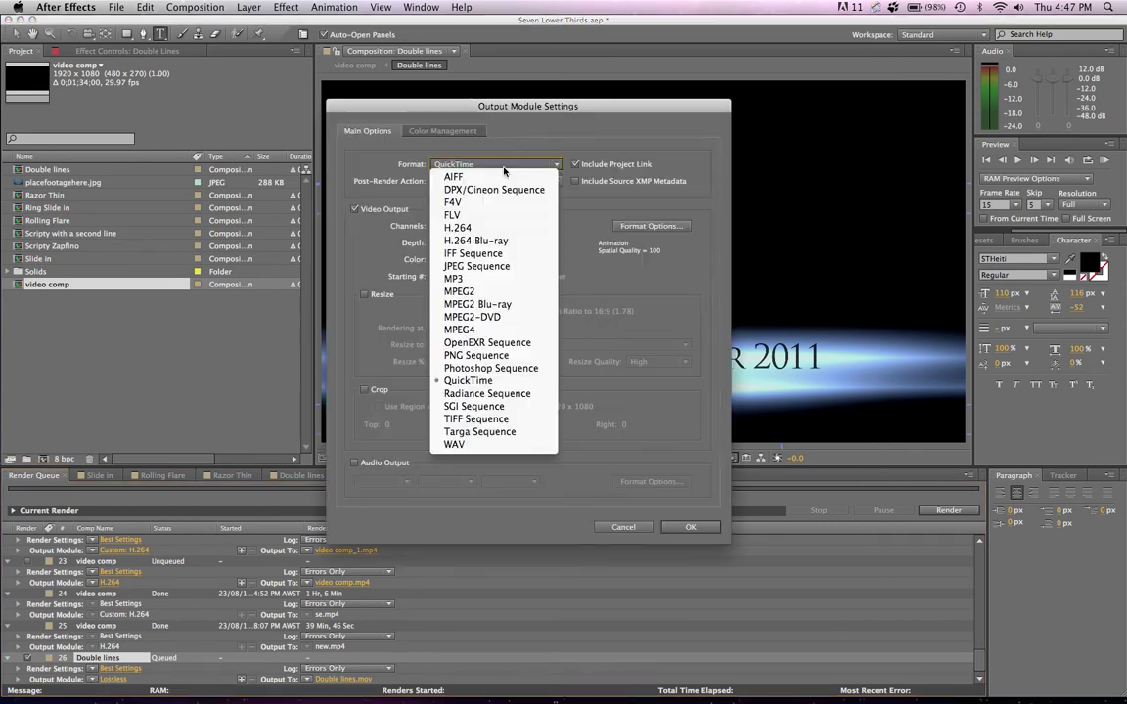
pyautogui.click(510, 228)
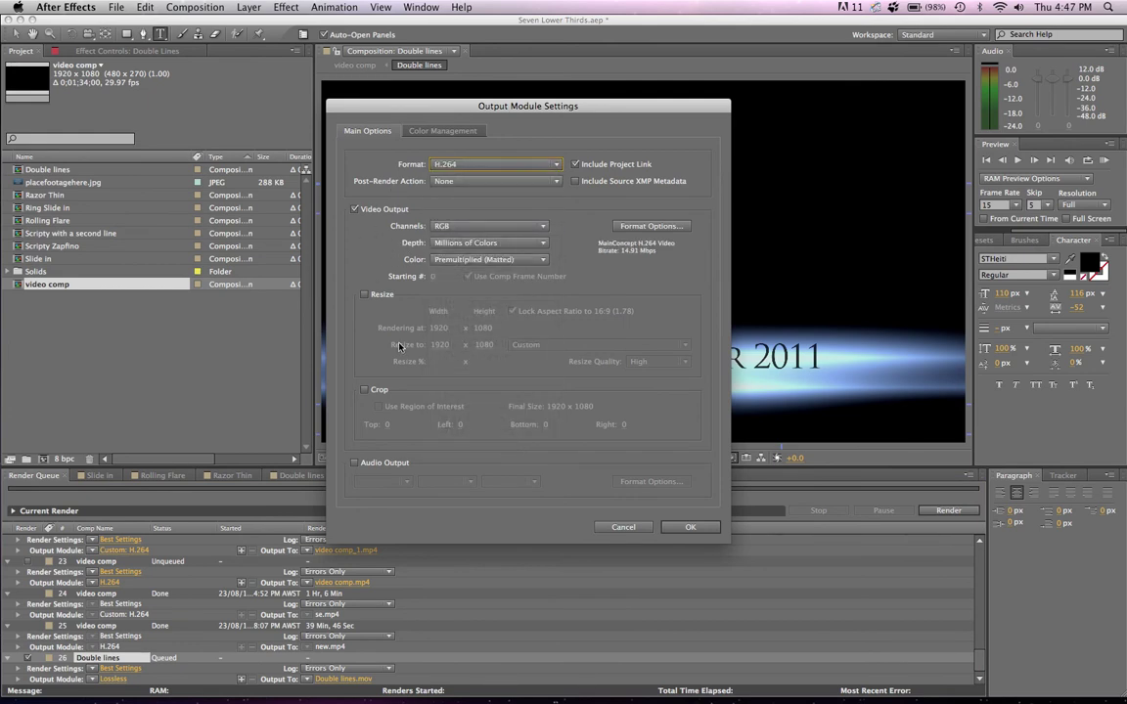
pyautogui.click(670, 528)
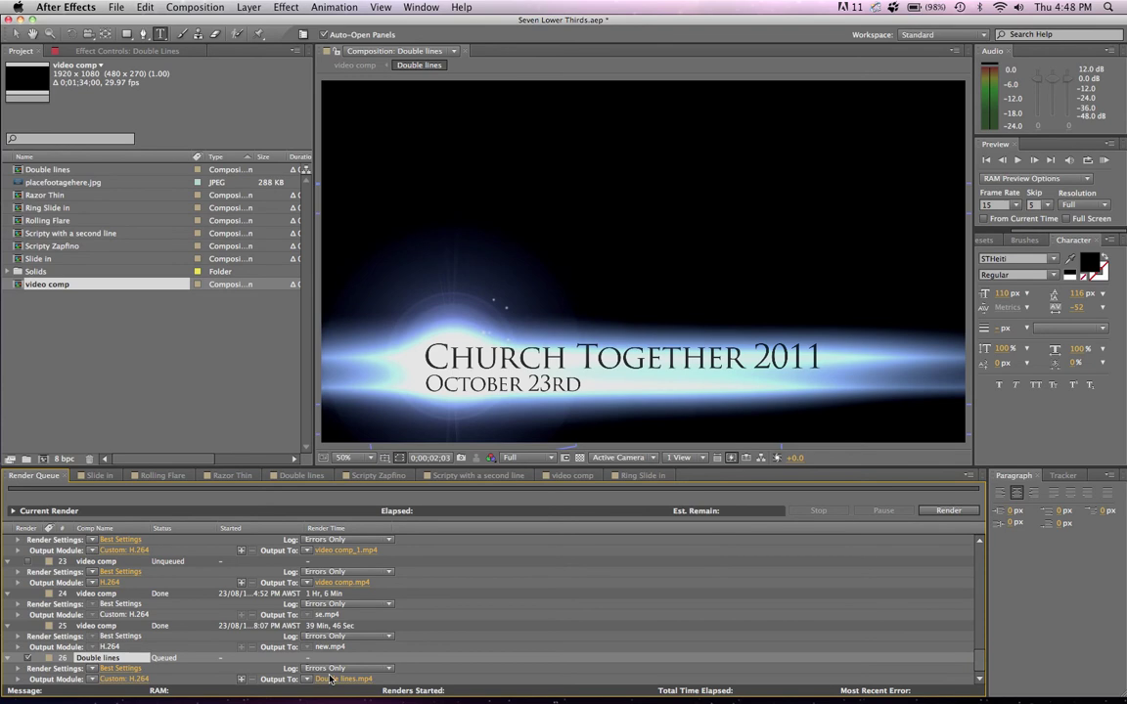
# Set the render output location to the Desktop, keeping the existing file.
pyautogui.click(330, 678)
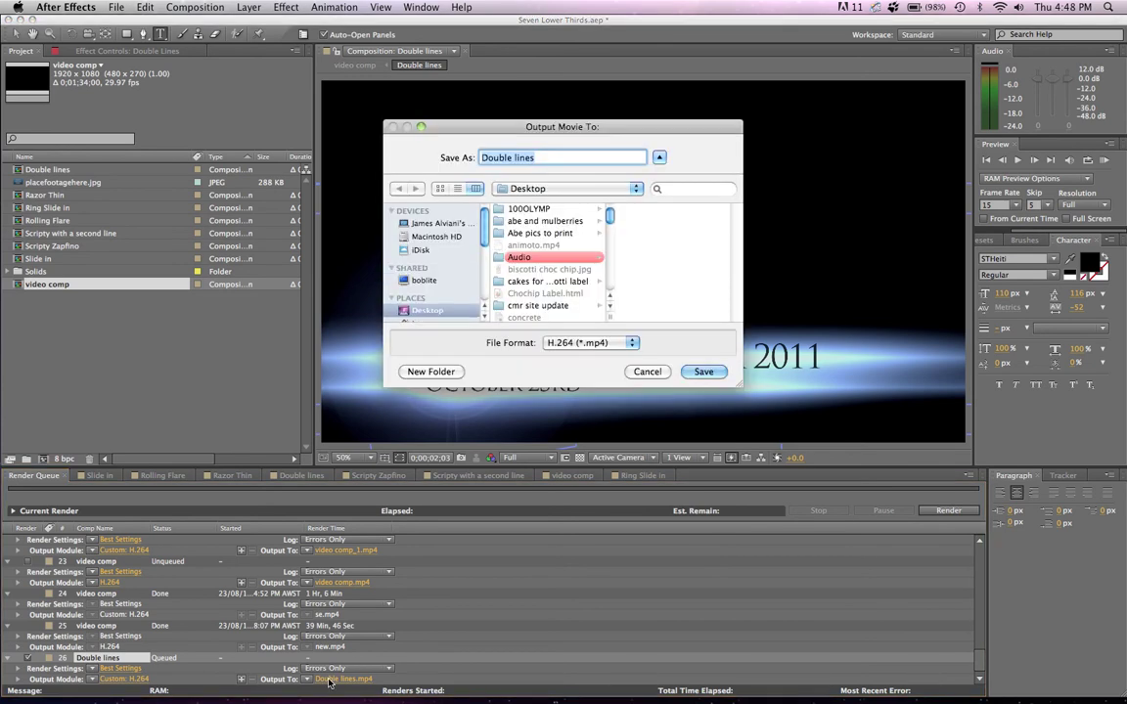
pyautogui.click(528, 189)
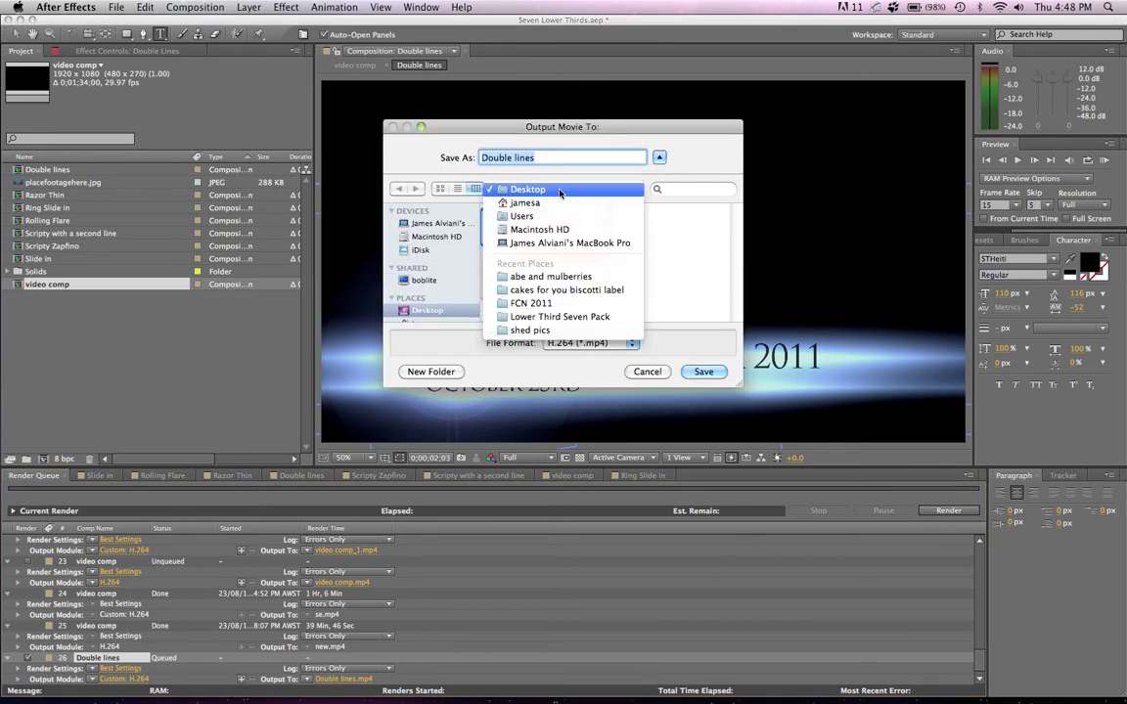
pyautogui.click(552, 181)
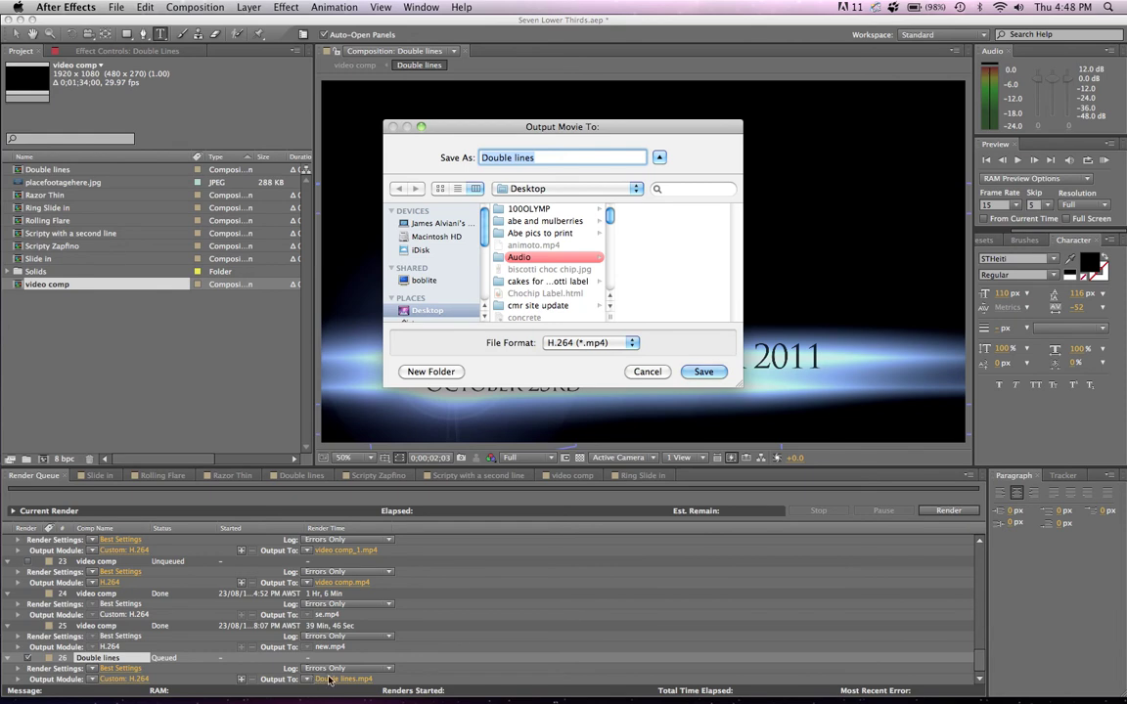
pyautogui.scroll(-3, 441, 254)
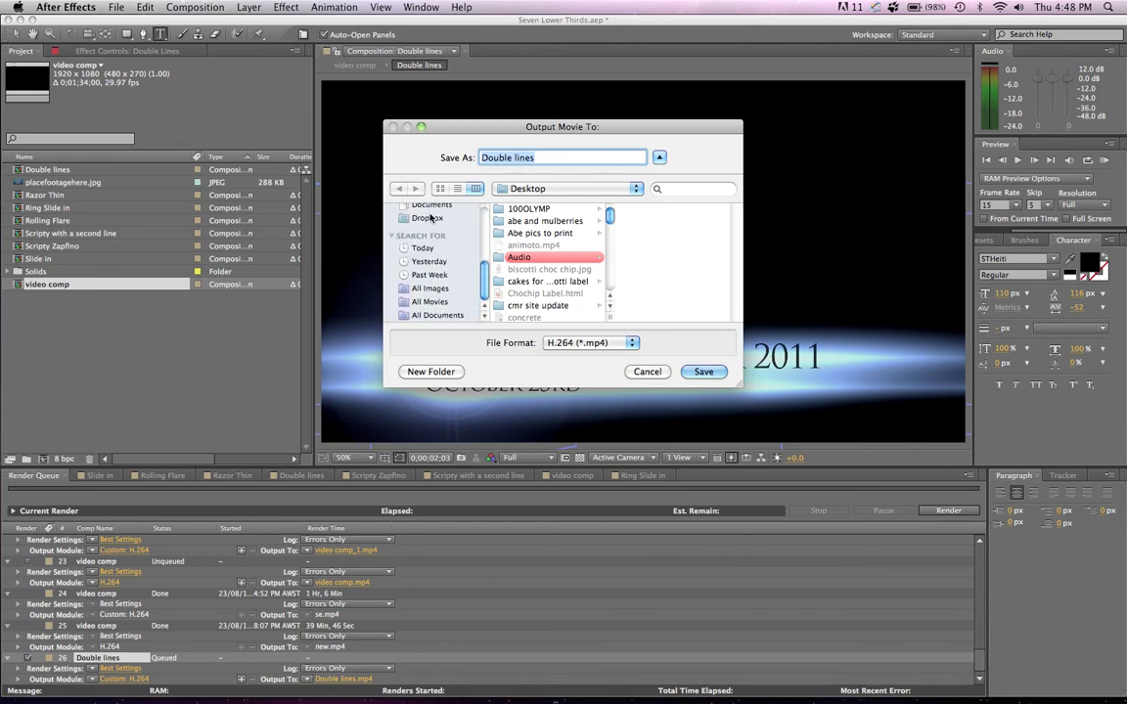
pyautogui.click(432, 285)
pyautogui.click(426, 271)
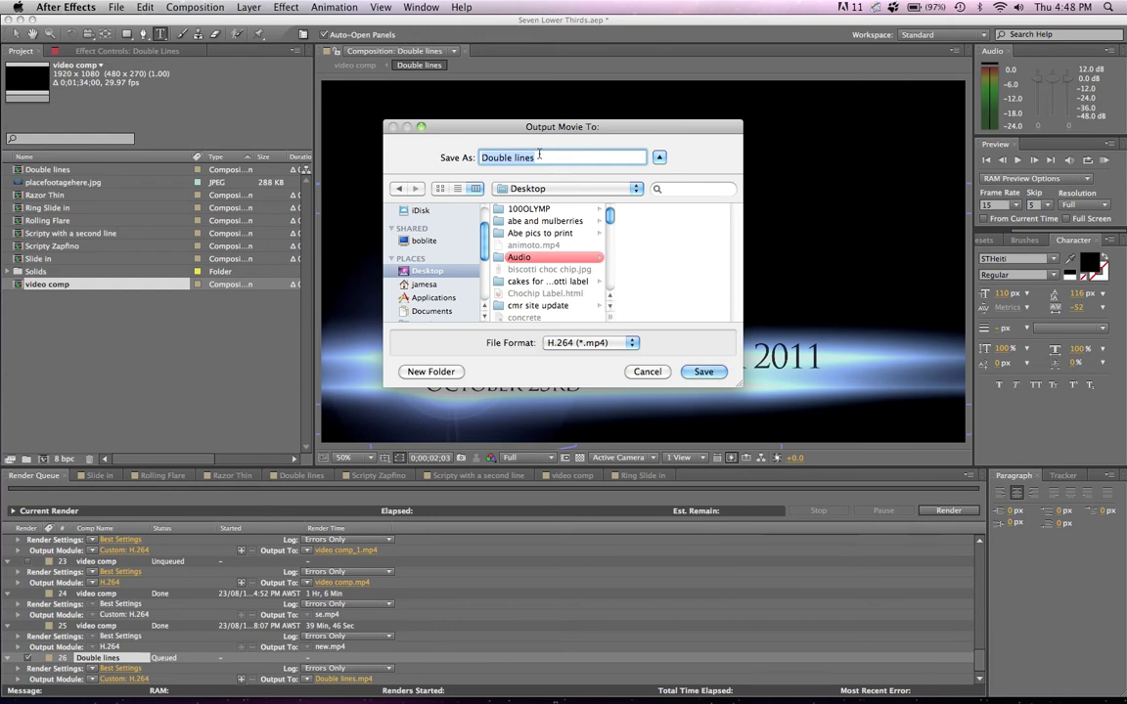
pyautogui.click(704, 372)
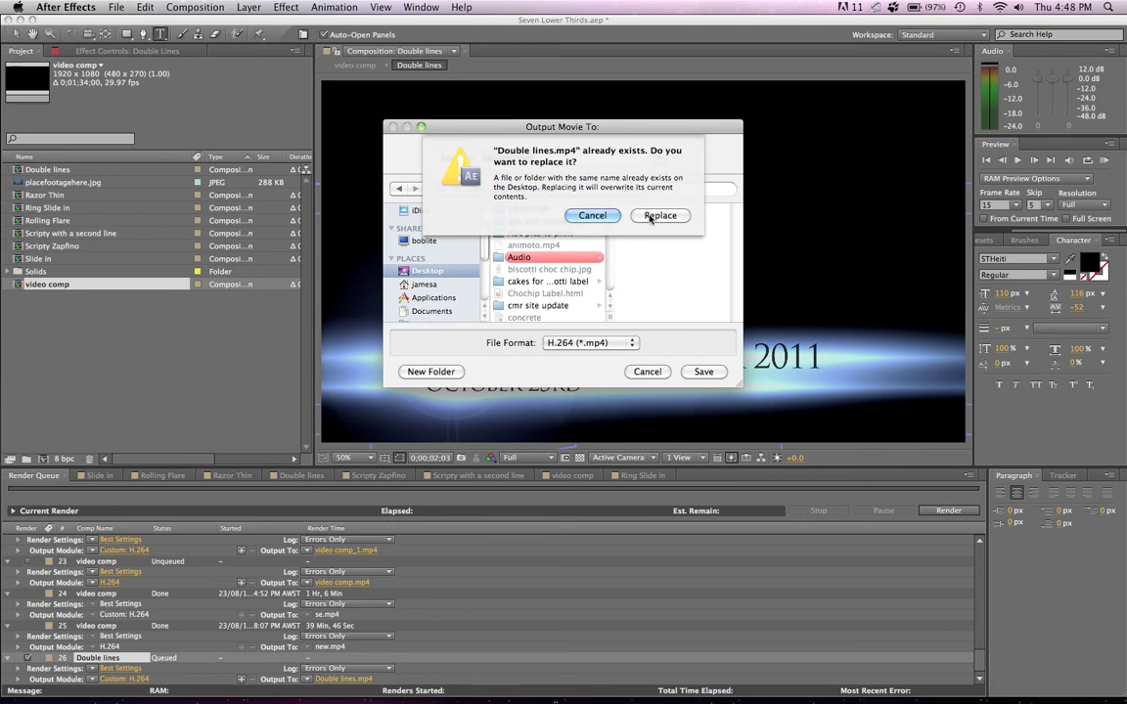
pyautogui.click(593, 215)
# Rename the output to 'Double lines 1', start the render, and switch to Premiere Pro.
pyautogui.click(542, 157)
pyautogui.write('1')
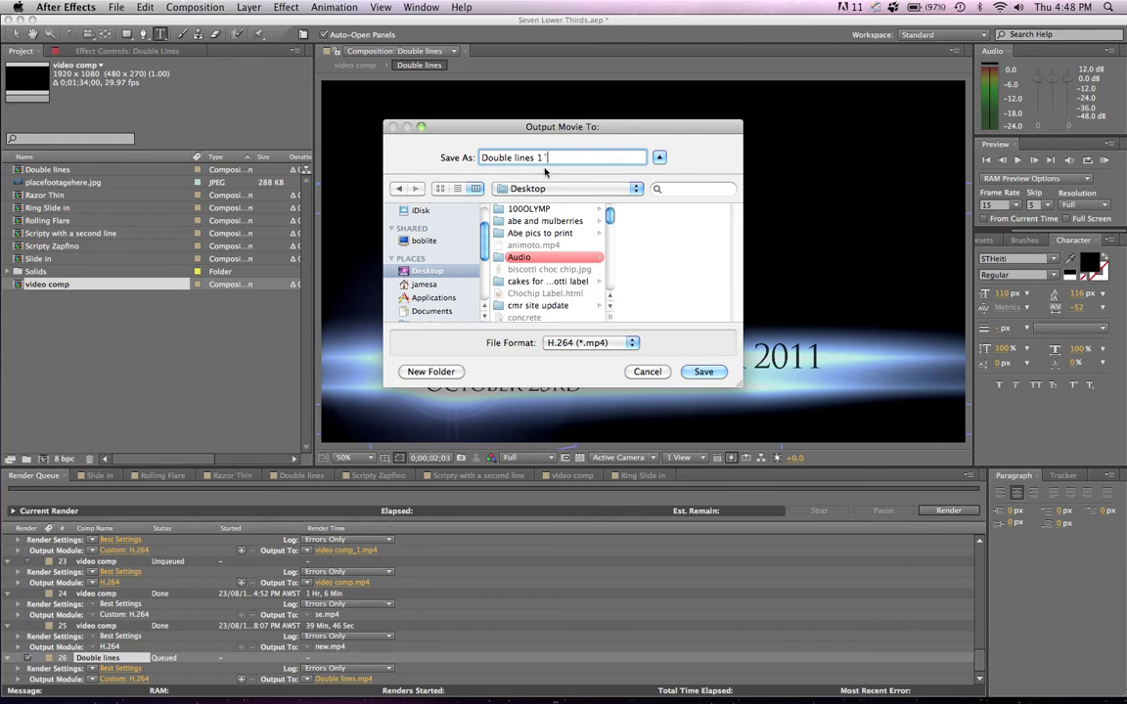
pyautogui.click(702, 372)
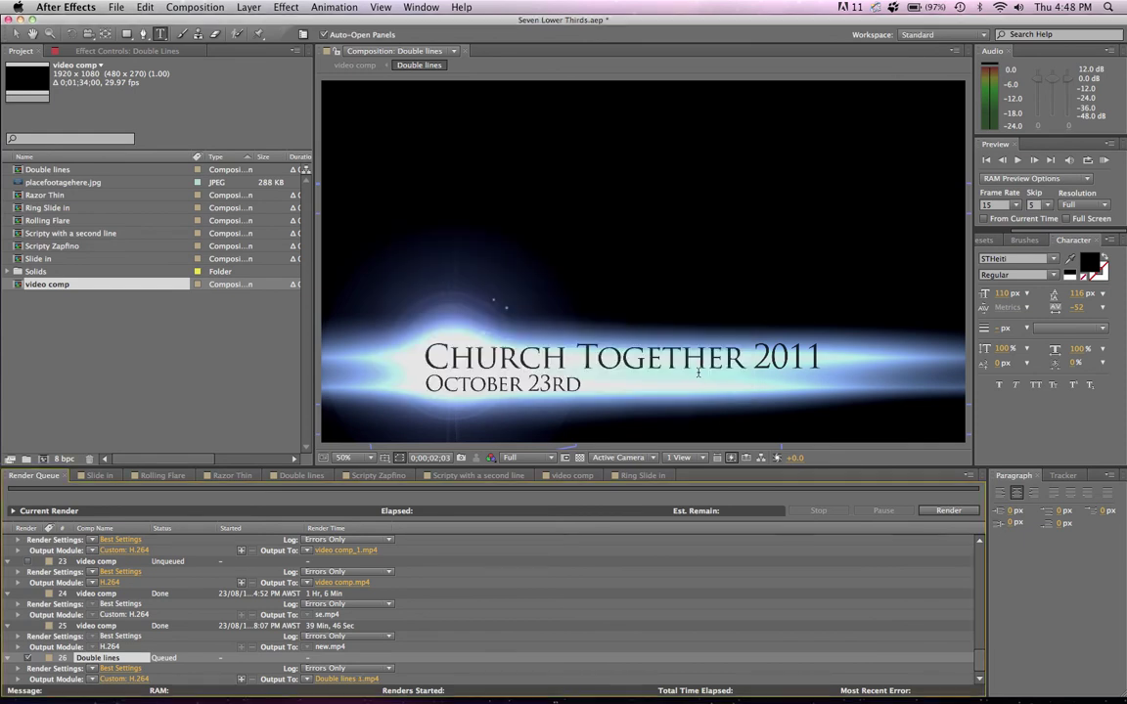
pyautogui.click(940, 512)
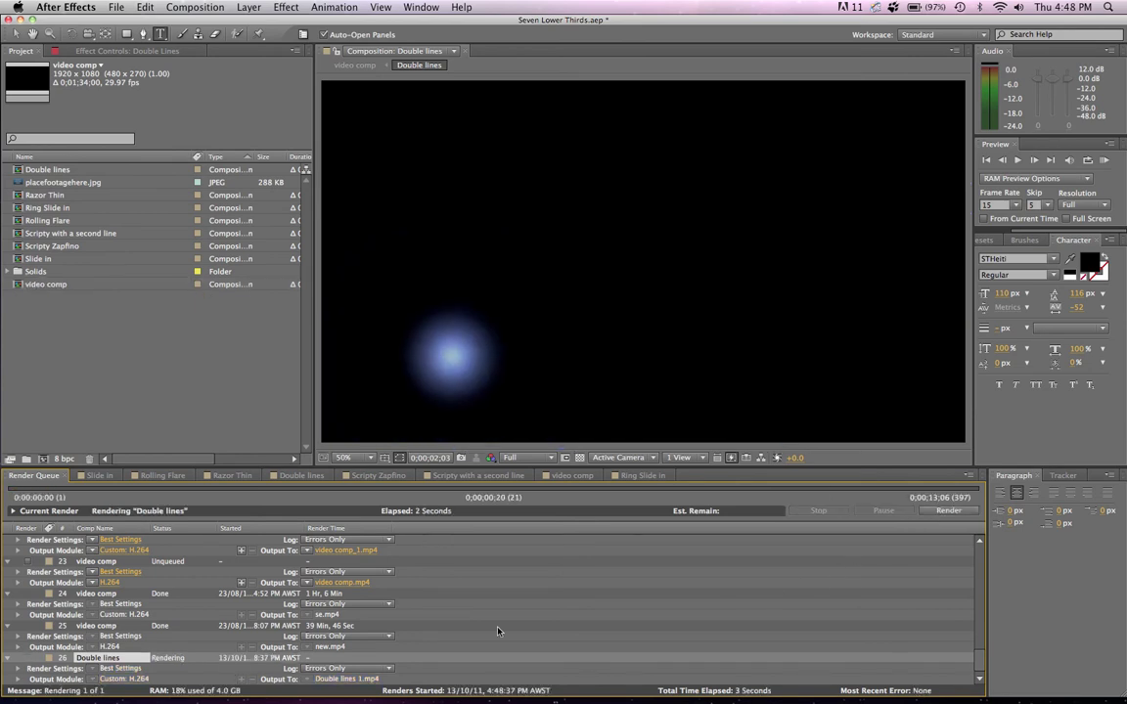
pyautogui.press('super+Tab')
pyautogui.click(446, 329)
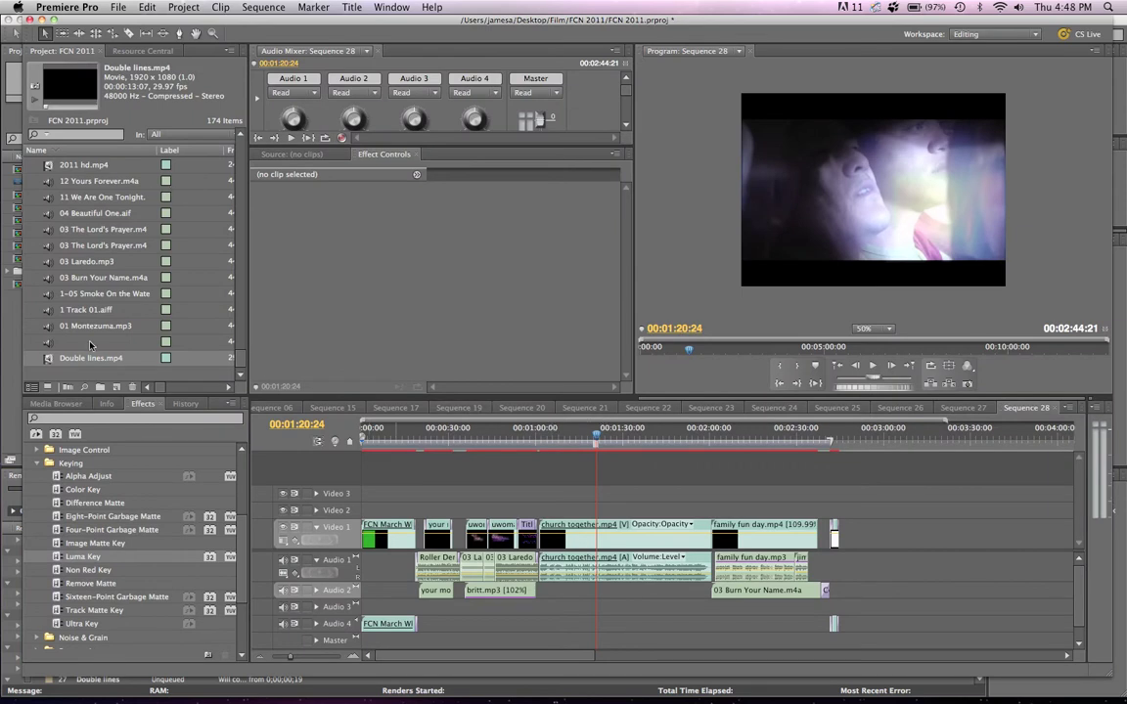
# Drop Double lines.mp4 onto Video 2 above the footage and set its Motion Scale to 41.
pyautogui.moveTo(86, 360); pyautogui.dragTo(580, 510)
pyautogui.moveTo(588, 441); pyautogui.dragTo(595, 442)
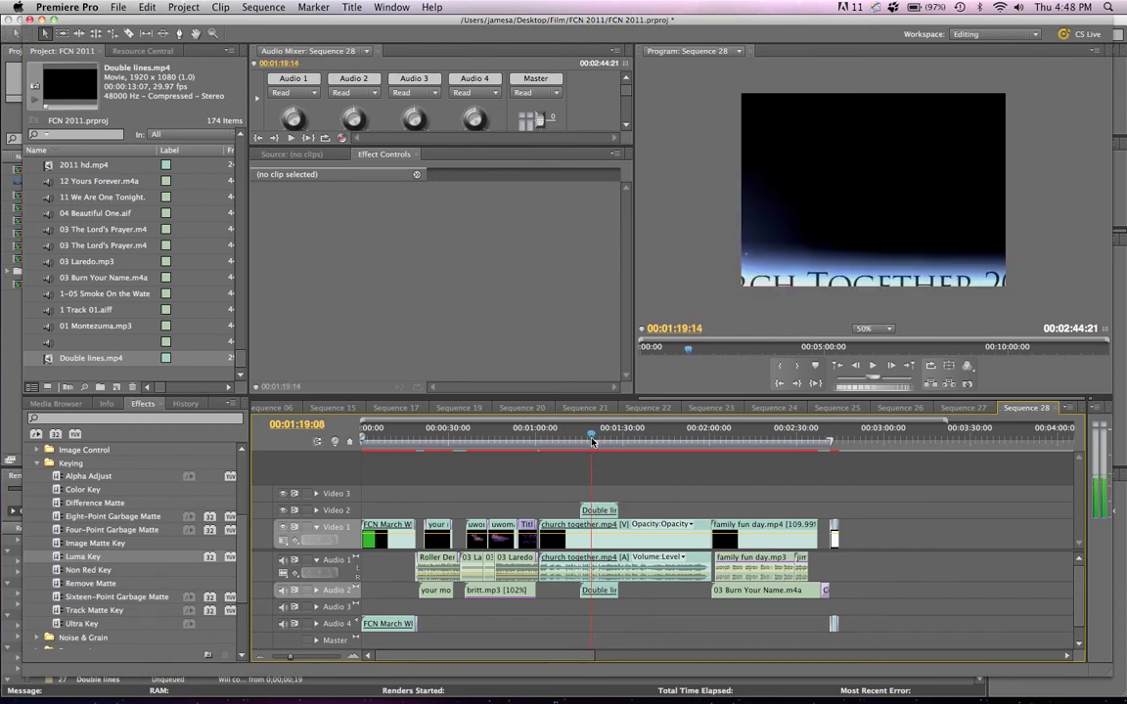
pyautogui.click(849, 262)
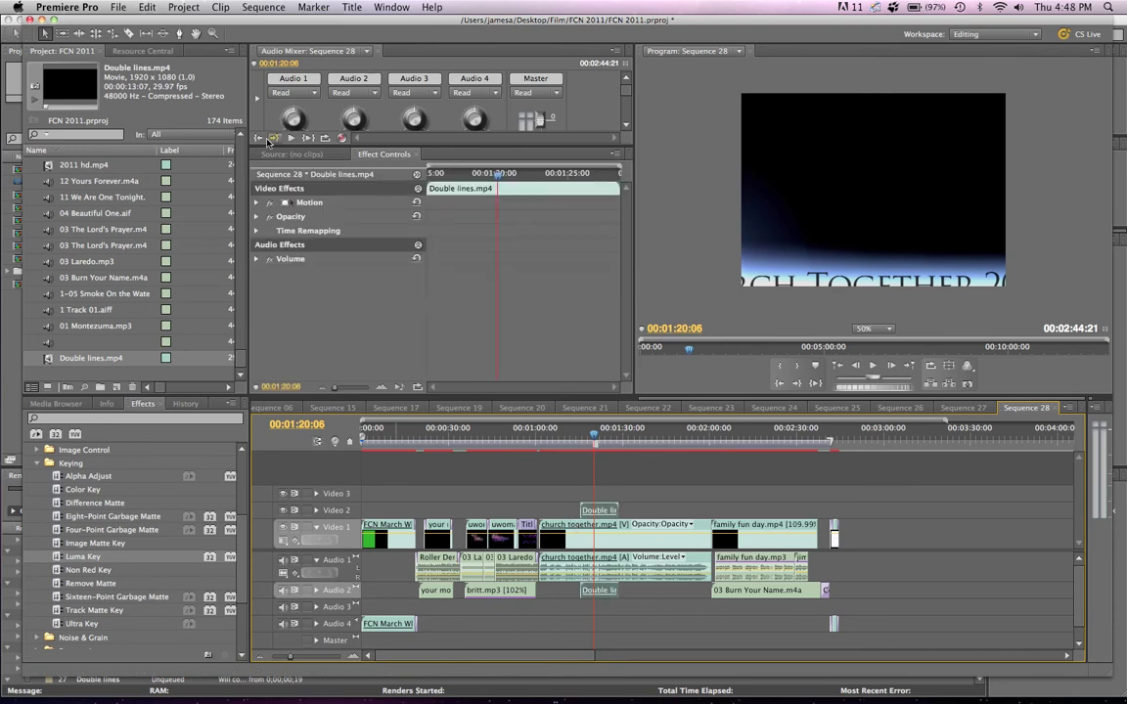
pyautogui.click(257, 202)
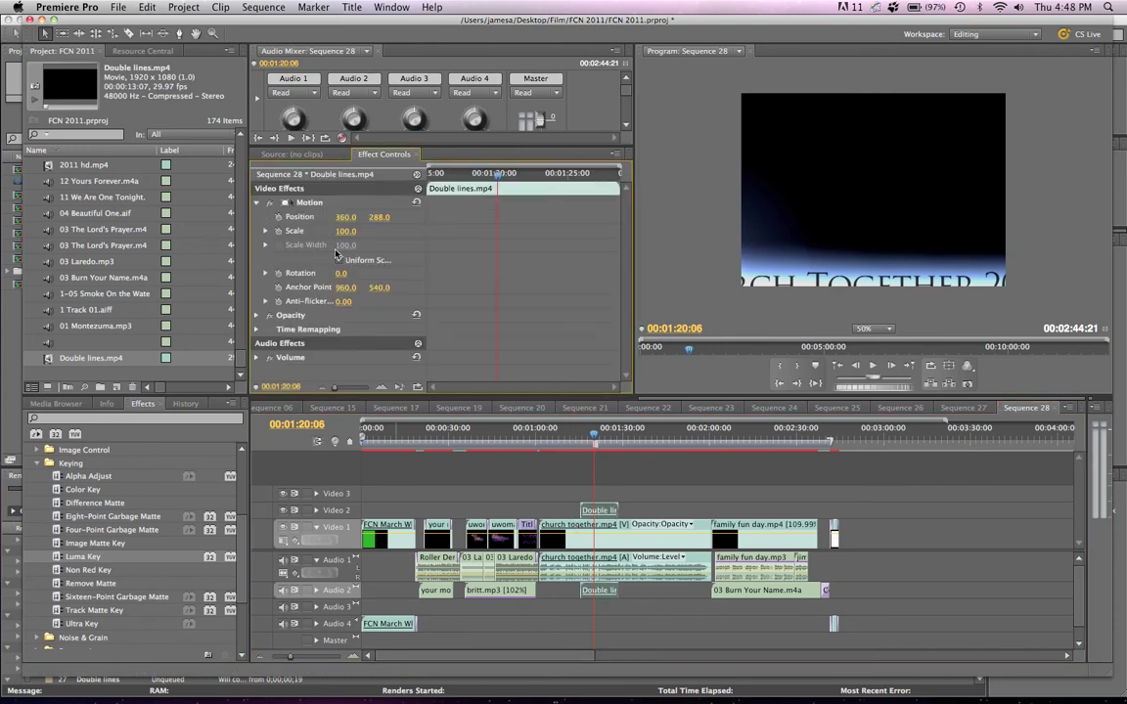
pyautogui.moveTo(343, 231); pyautogui.dragTo(323, 231)
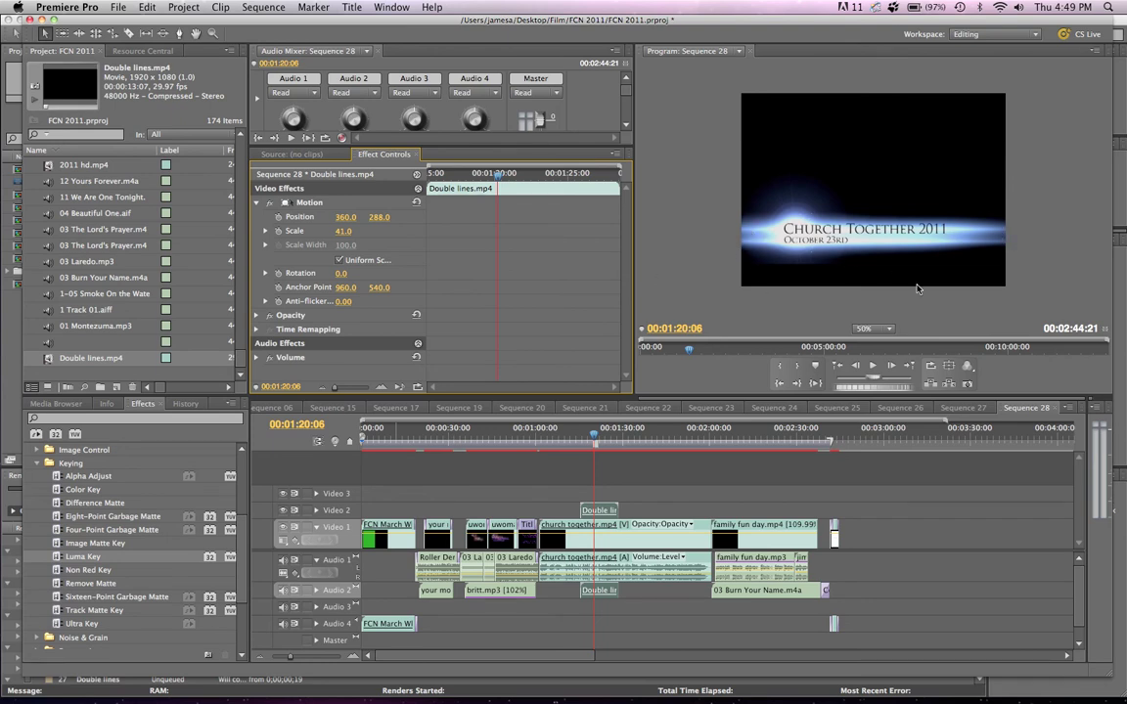
# Set the Double lines clip's Opacity blend mode to Screen.
pyautogui.moveTo(594, 439); pyautogui.dragTo(598, 439)
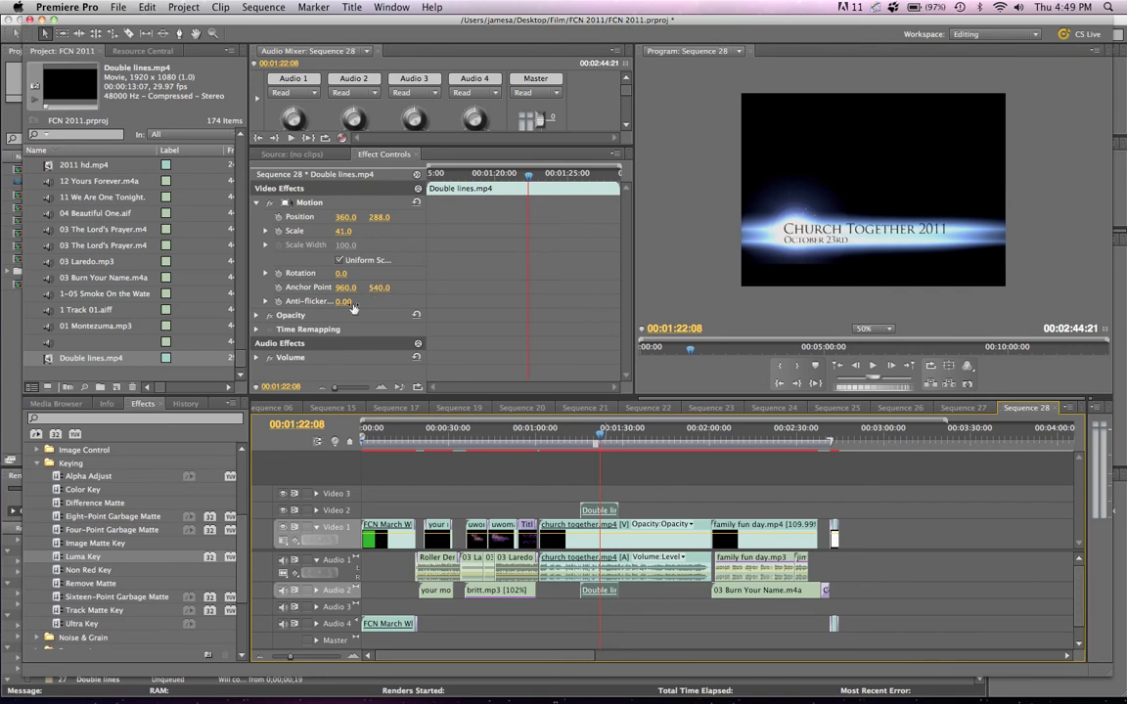
pyautogui.click(256, 202)
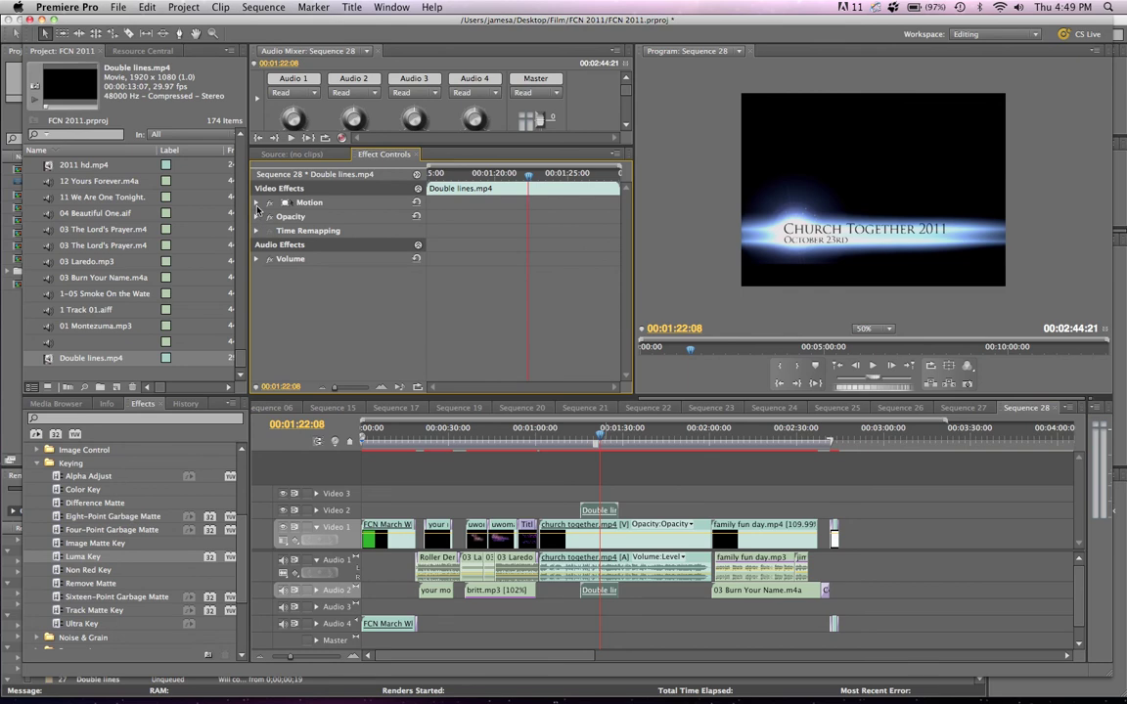
pyautogui.click(256, 202)
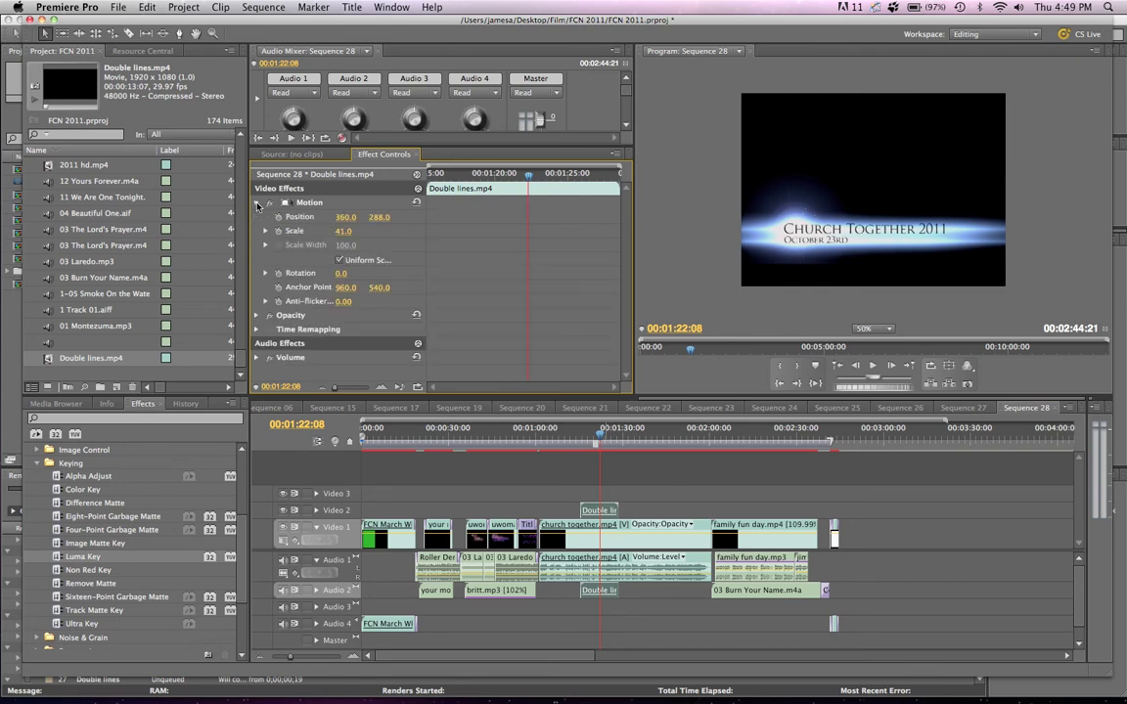
pyautogui.click(256, 202)
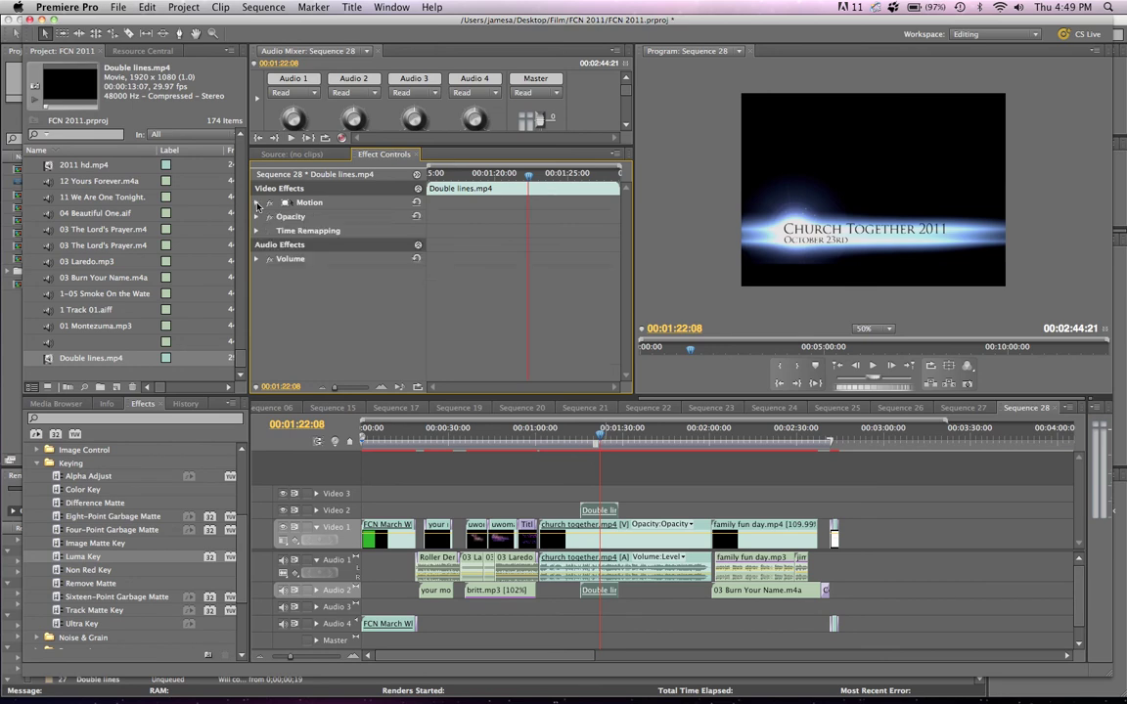
pyautogui.click(257, 217)
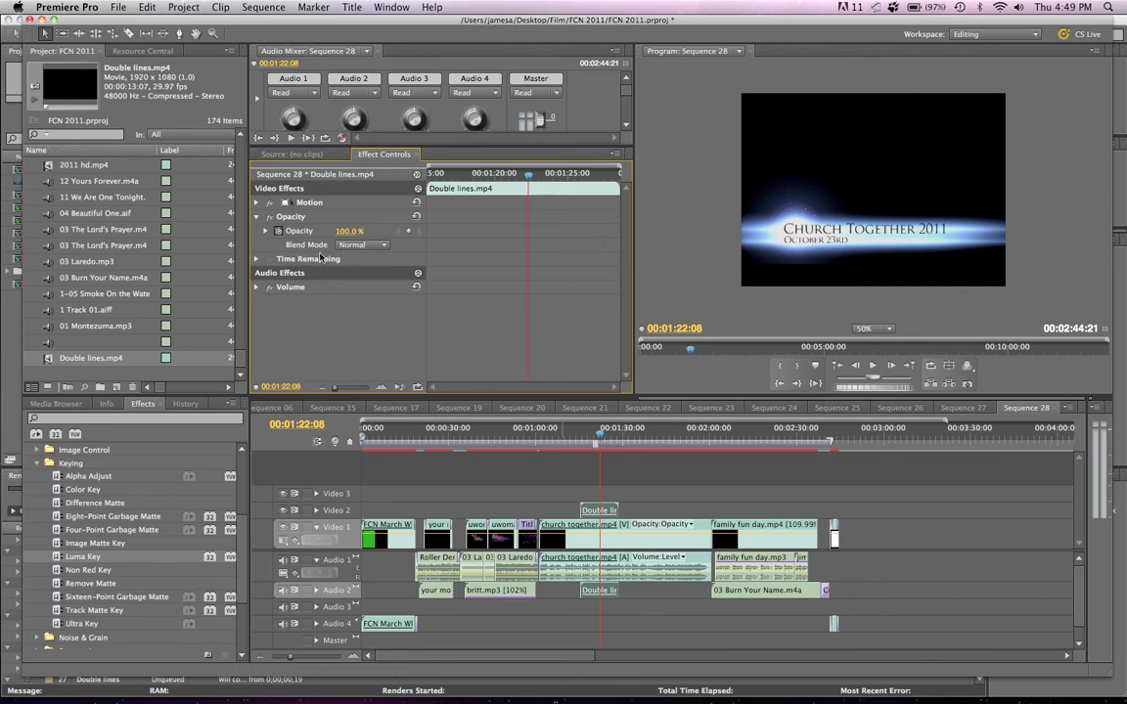
pyautogui.click(360, 244)
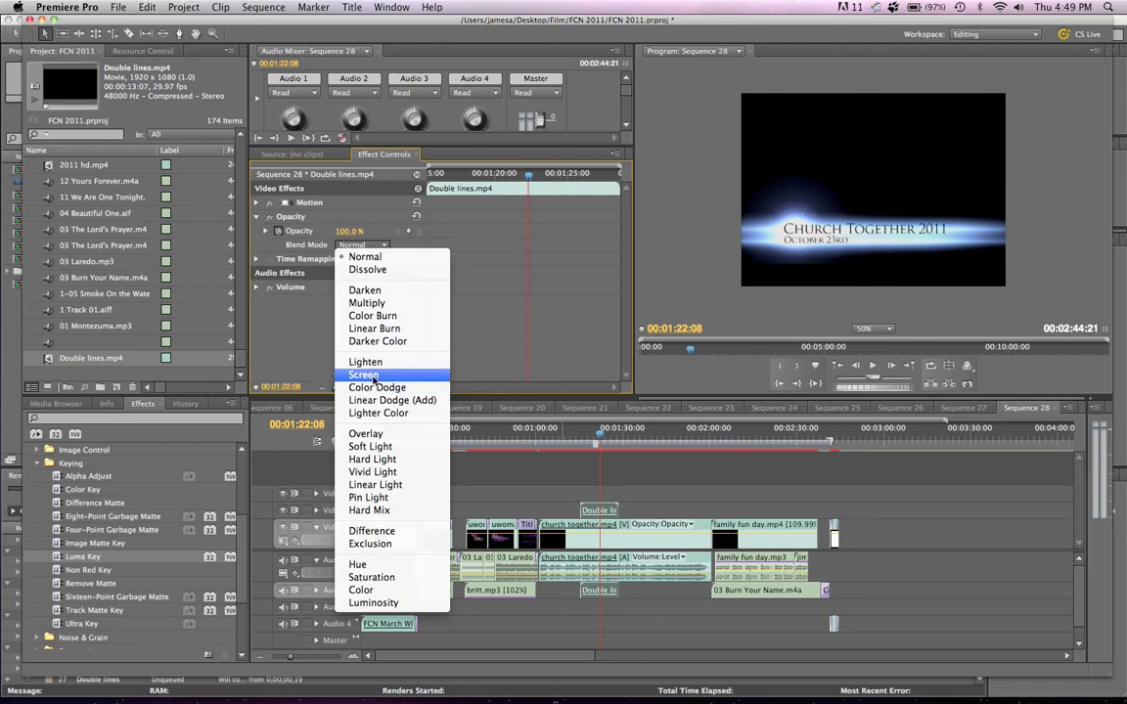
pyautogui.click(364, 375)
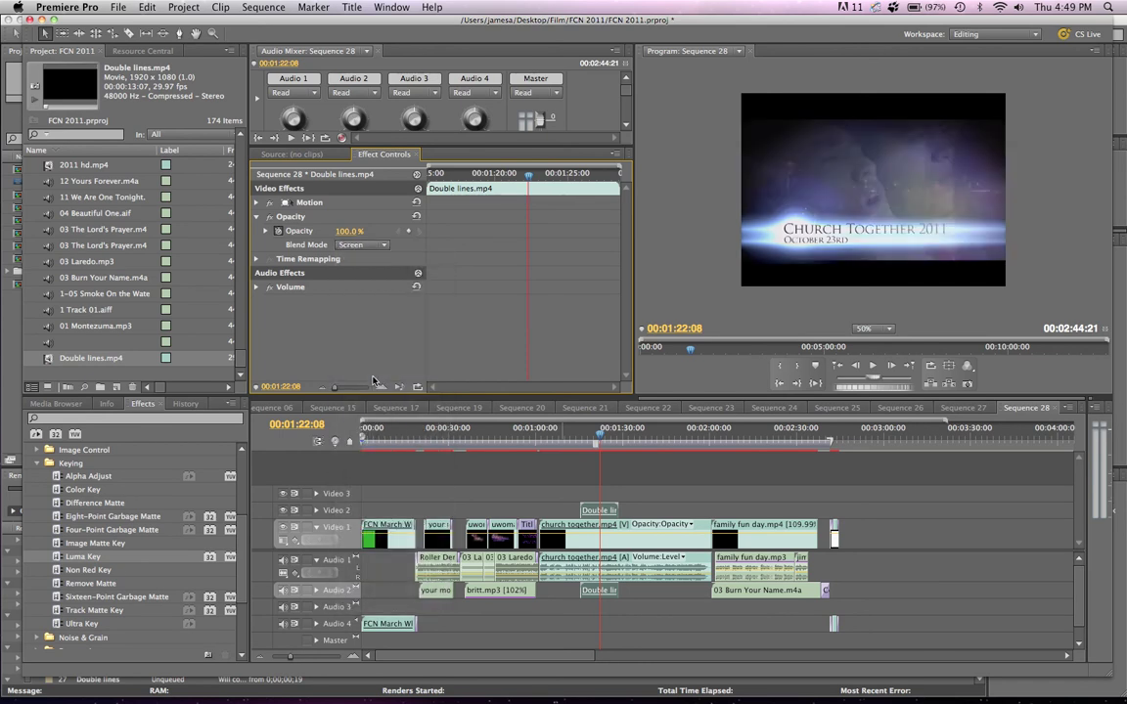
pyautogui.click(579, 439)
# Play the sequence, then slide the Double lines clip later on Video 2 and scrub to check.
pyautogui.moveTo(579, 439); pyautogui.dragTo(634, 450)
pyautogui.press('space')
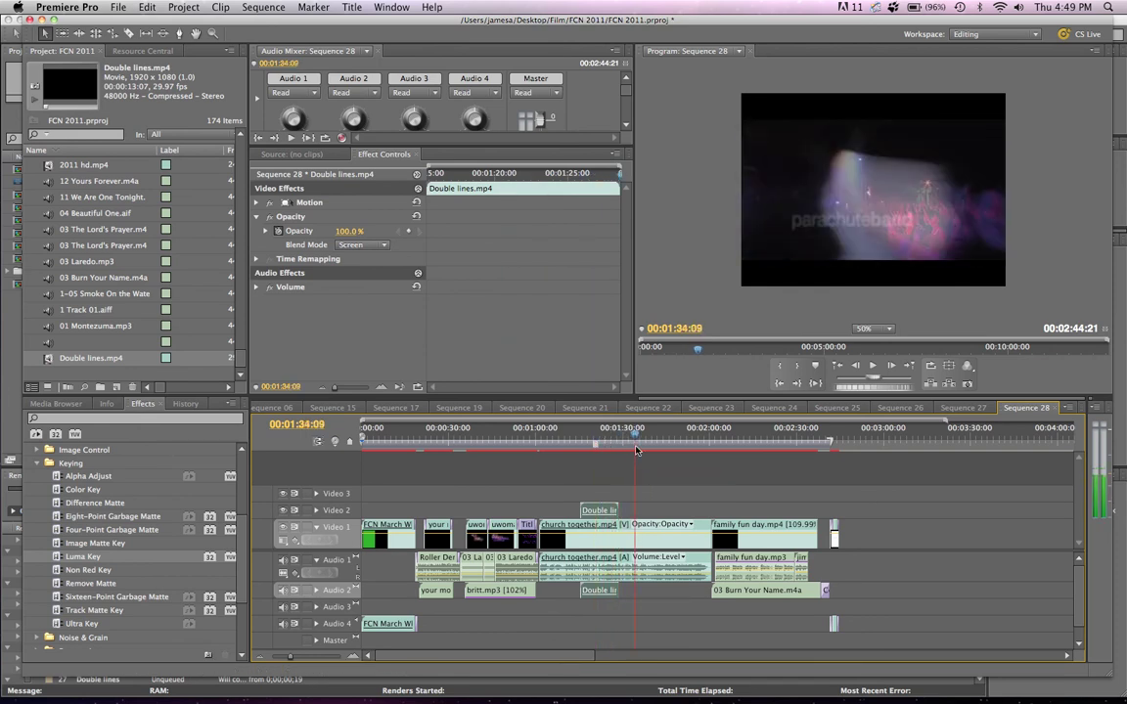
pyautogui.moveTo(604, 513); pyautogui.dragTo(656, 517)
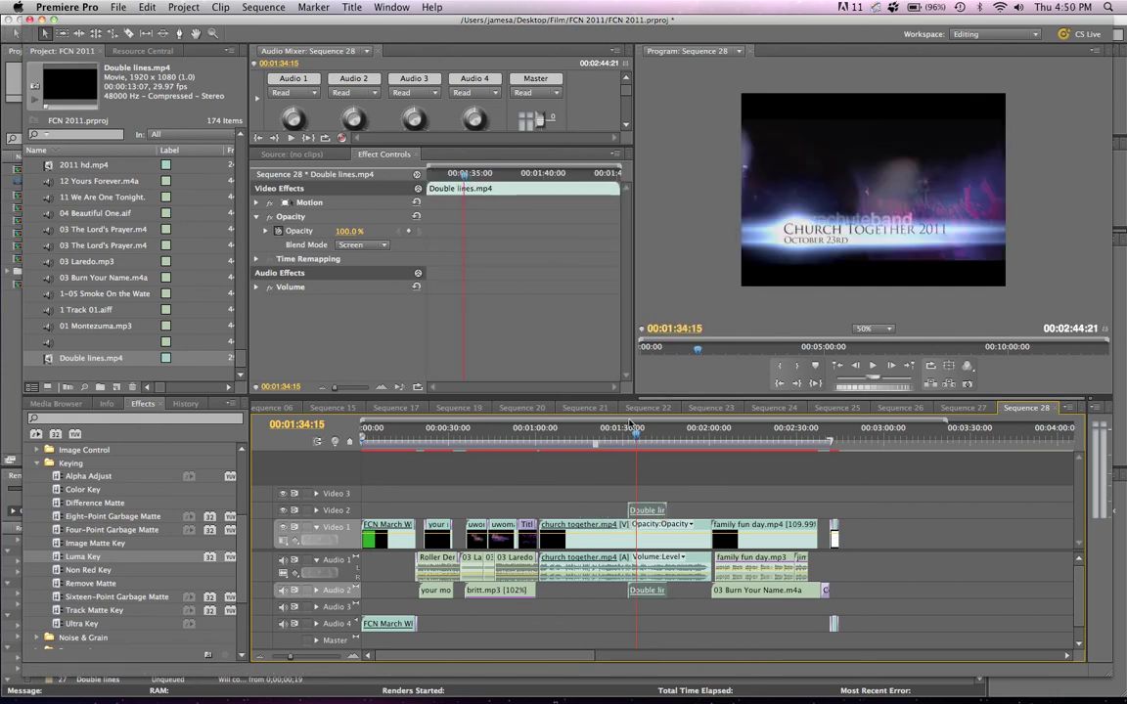
pyautogui.moveTo(633, 438); pyautogui.dragTo(658, 516)
pyautogui.click(638, 442)
pyautogui.moveTo(638, 442)
pyautogui.mouseDown()
pyautogui.moveTo(668, 445)
pyautogui.moveTo(652, 445)
pyautogui.mouseUp()
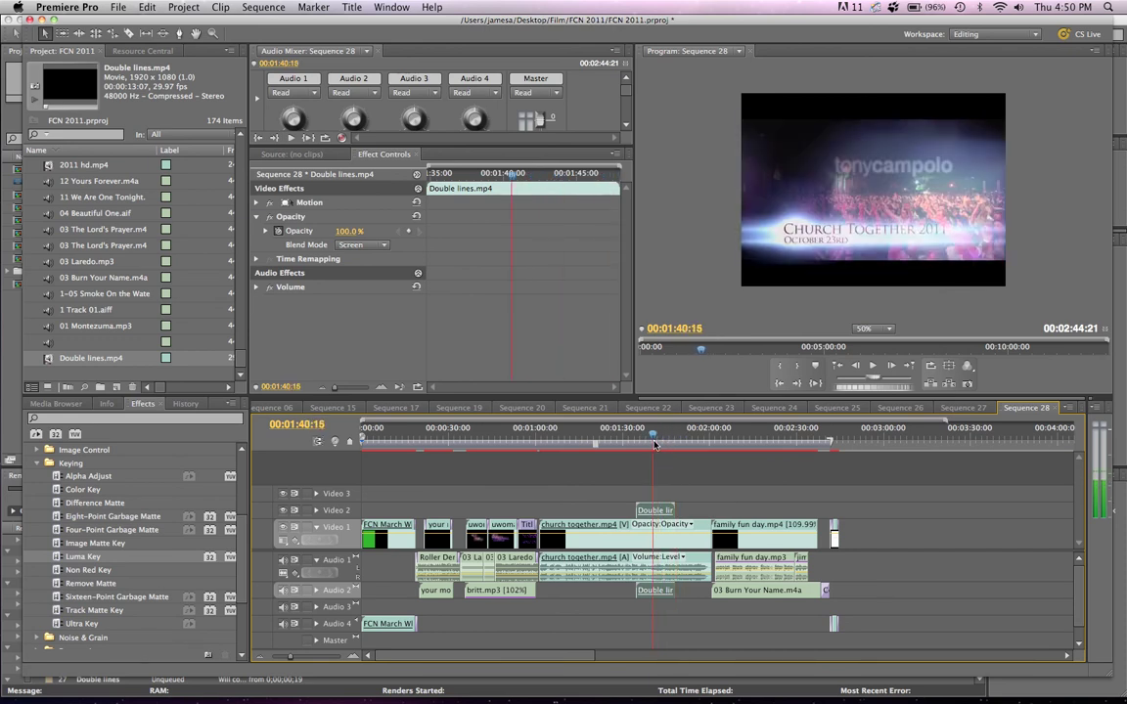
# Reset the blend mode to Normal and apply Keying > Luma Key to the Double lines clip.
pyautogui.click(362, 245)
pyautogui.click(323, 234)
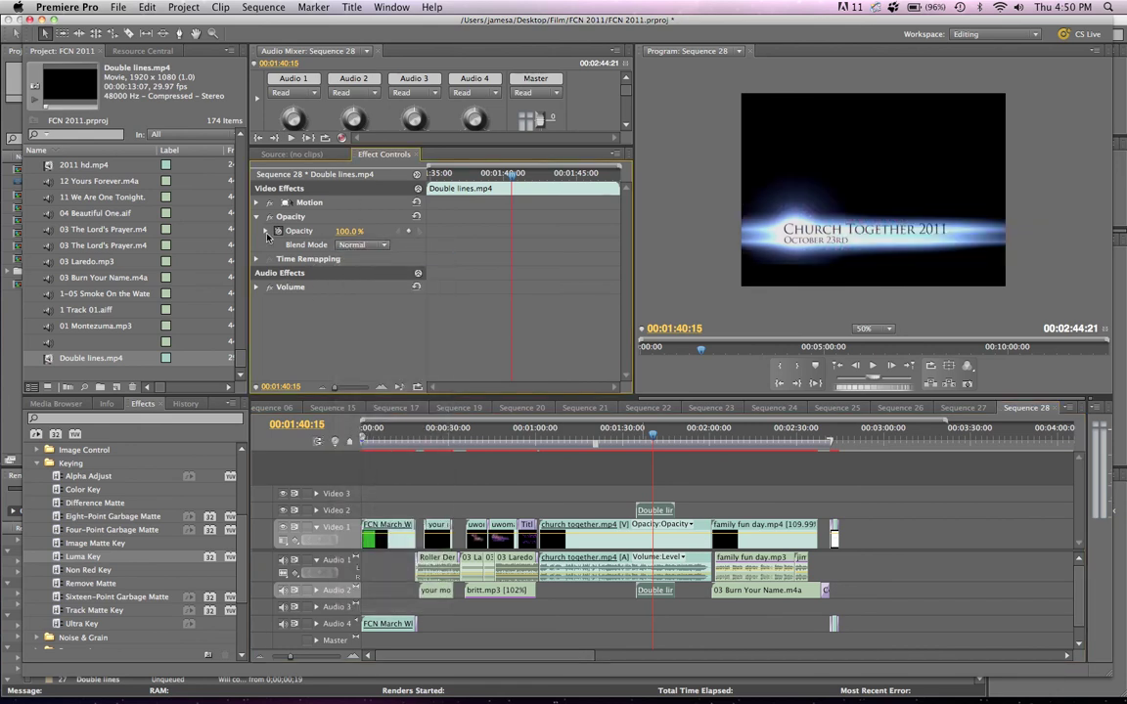
pyautogui.click(257, 217)
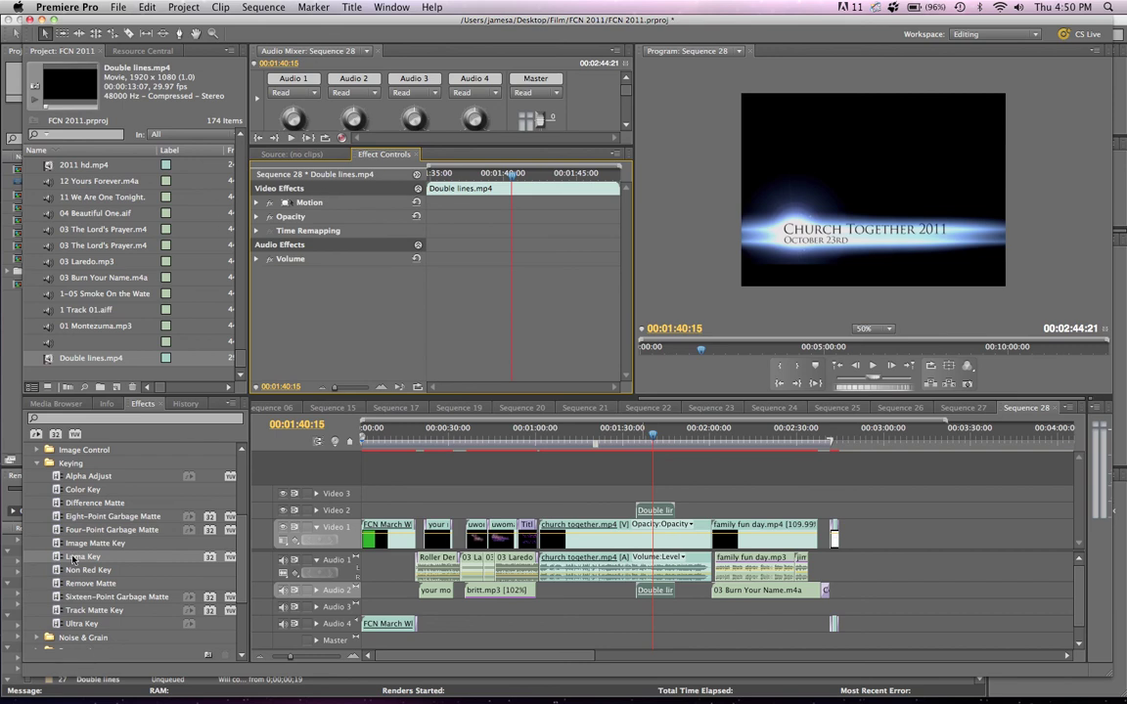
pyautogui.moveTo(73, 557); pyautogui.dragTo(648, 511)
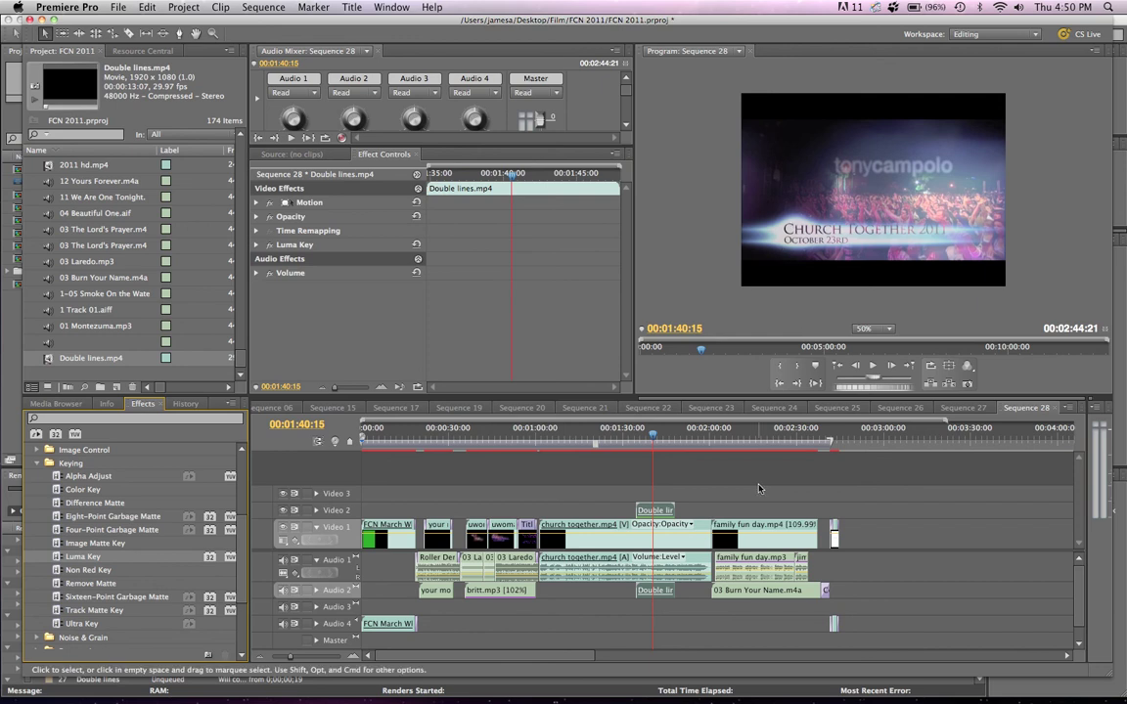
pyautogui.click(638, 444)
pyautogui.moveTo(638, 444); pyautogui.dragTo(663, 445)
# Play back the keyed Church Together 2011 title, save the FCN 2011 project, and re-review the title section.
pyautogui.press('space')
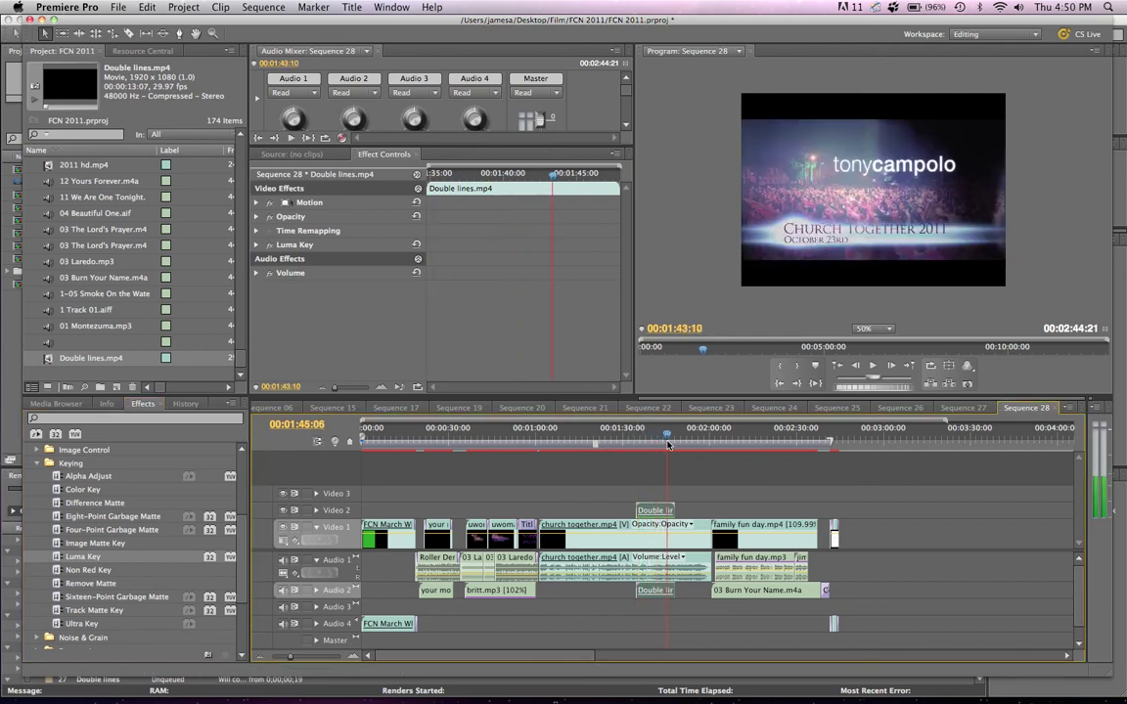
pyautogui.press('super+s')
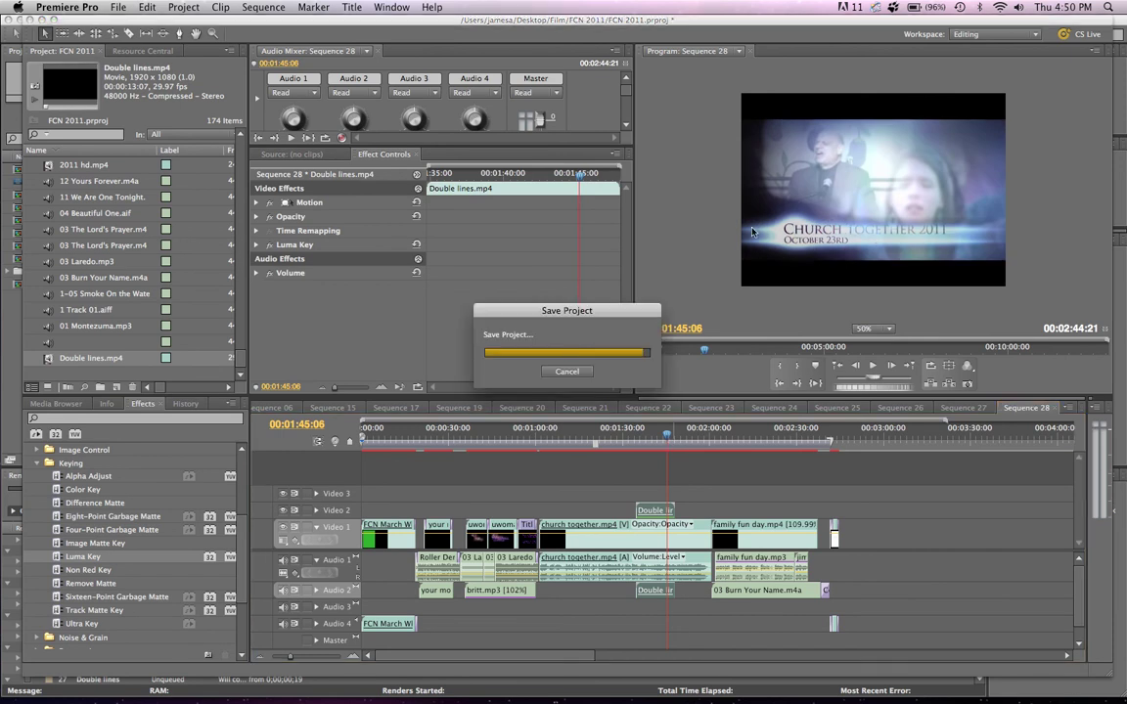
pyautogui.click(646, 437)
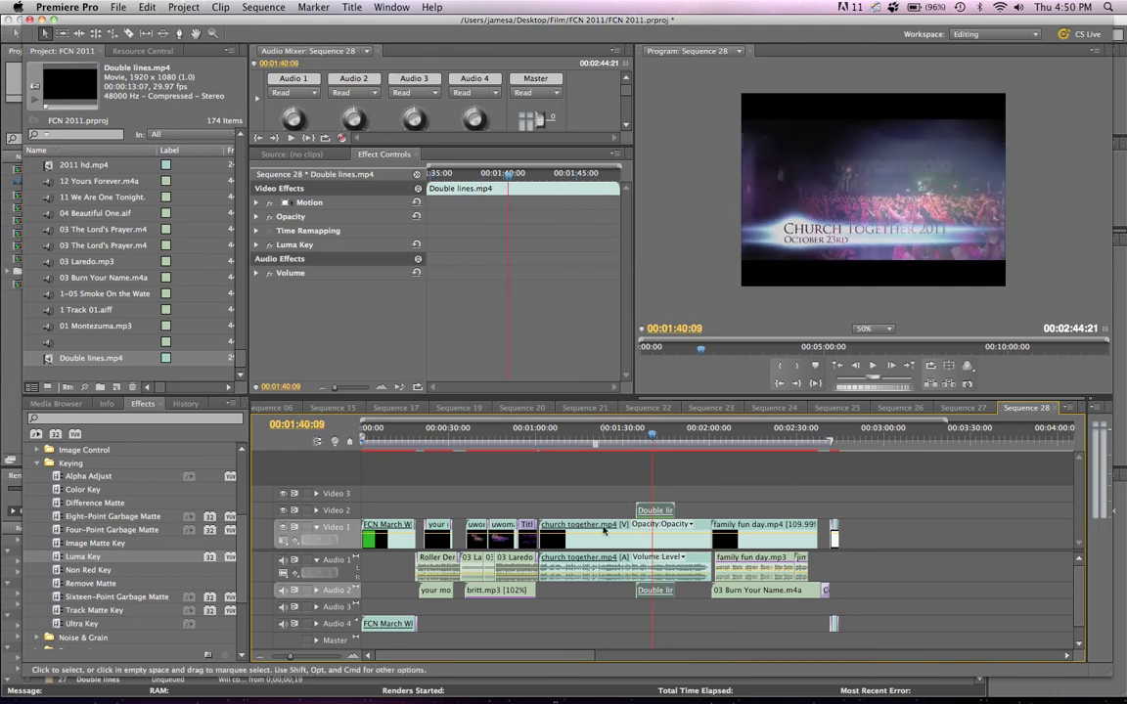
pyautogui.click(546, 499)
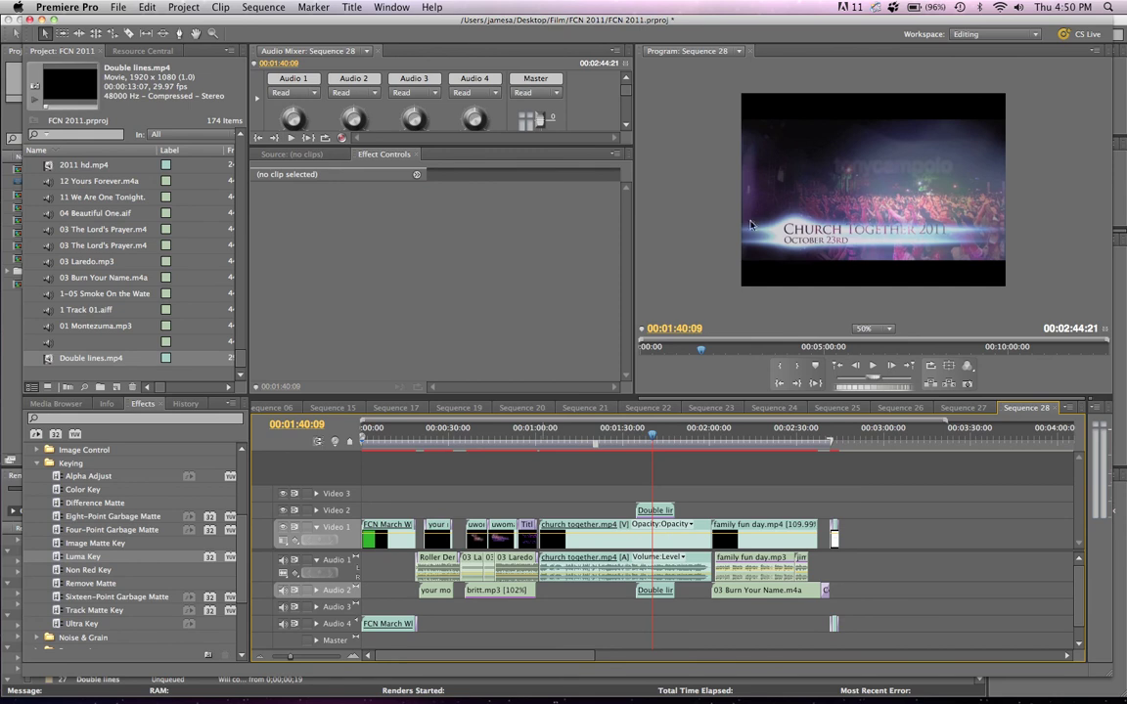
pyautogui.click(646, 445)
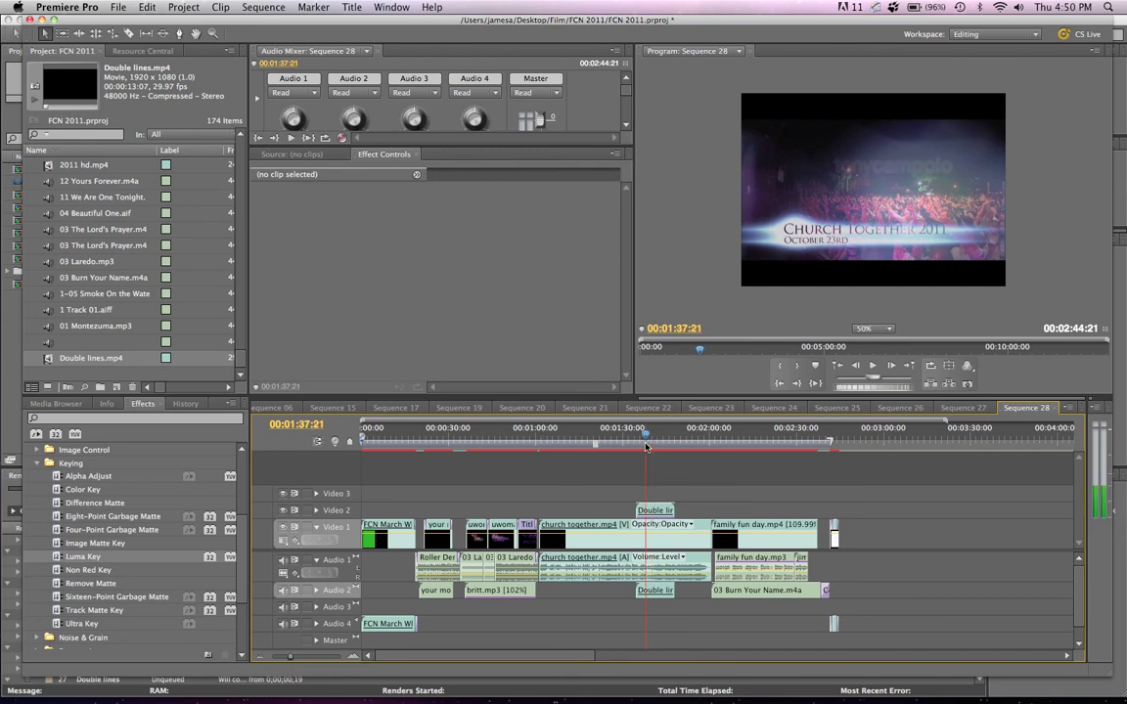
pyautogui.click(667, 445)
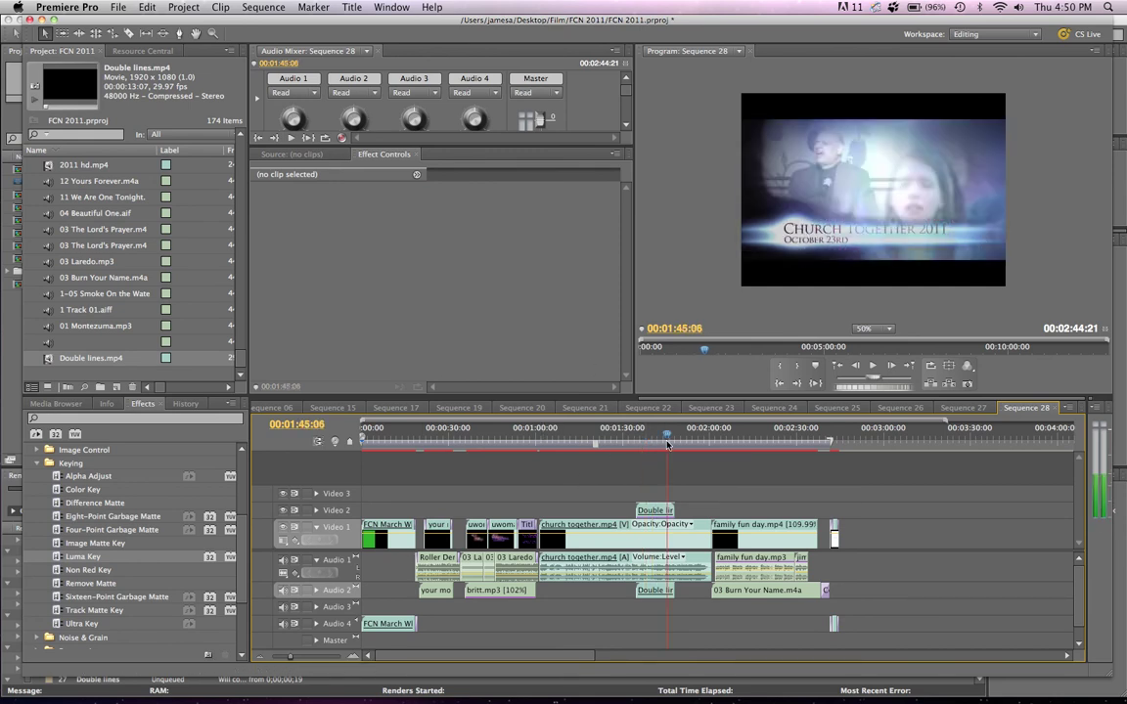